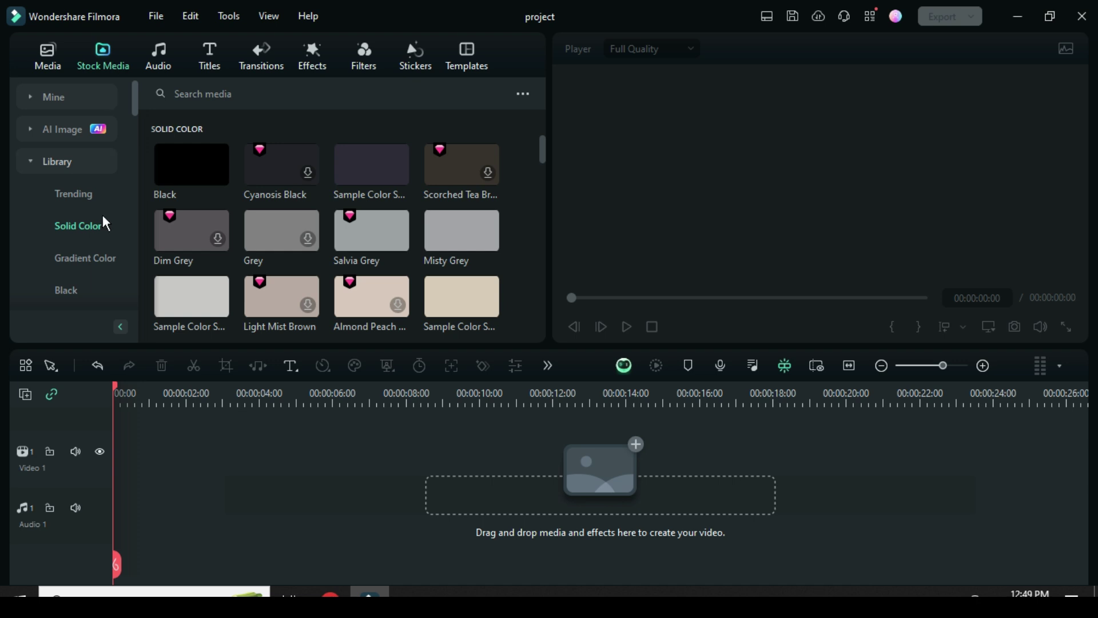
# Step: Place the White solid color at the start of Video 1 and extend the clip to 14 seconds
pyautogui.scroll(-5, 473, 197)
pyautogui.scroll(2, 458, 207)
pyautogui.moveTo(441, 228); pyautogui.dragTo(165, 464)
pyautogui.moveTo(293, 468); pyautogui.dragTo(625, 470)
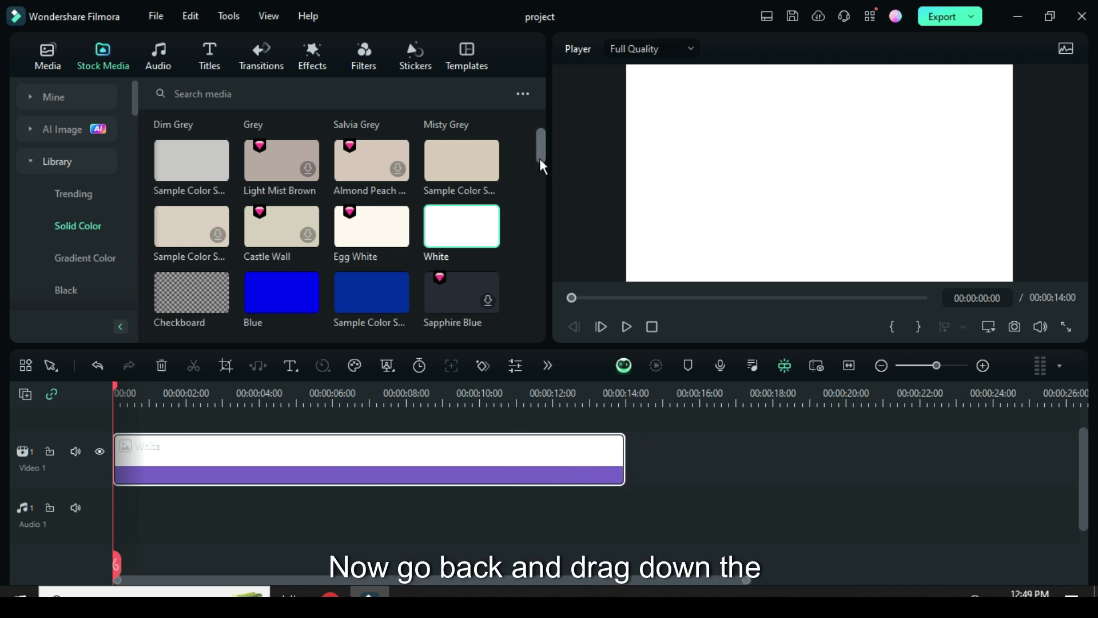
# Step: Add a second video track, place the Green solid color at its start, and extend it to 14 seconds
pyautogui.scroll(-8, 510, 170)
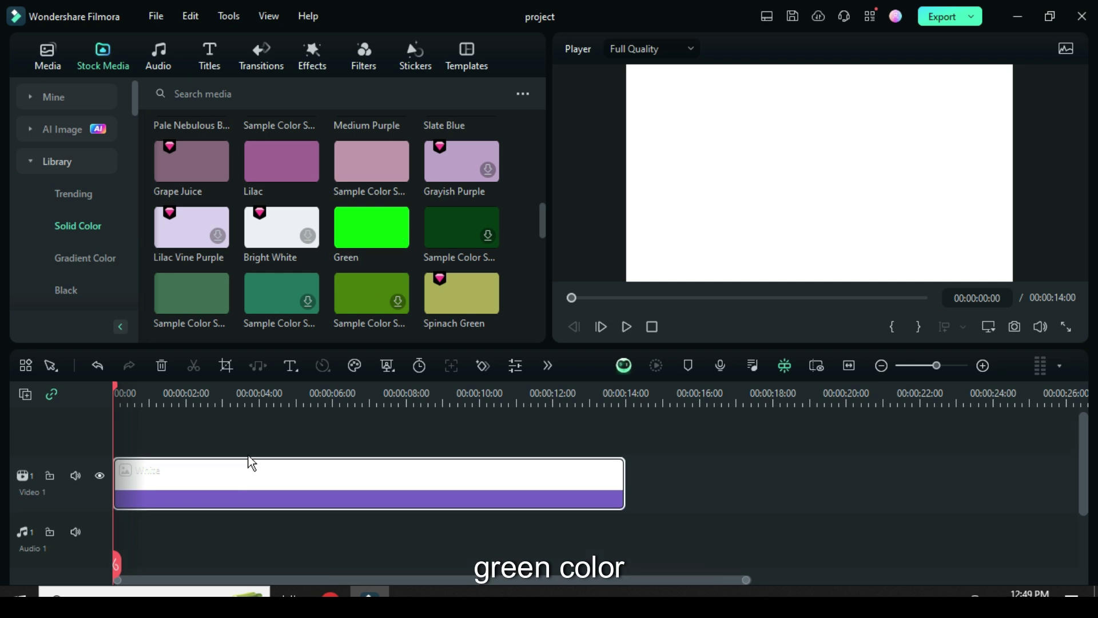
pyautogui.click(27, 394)
pyautogui.click(72, 422)
pyautogui.moveTo(355, 235); pyautogui.dragTo(130, 484)
pyautogui.moveTo(294, 458); pyautogui.dragTo(625, 464)
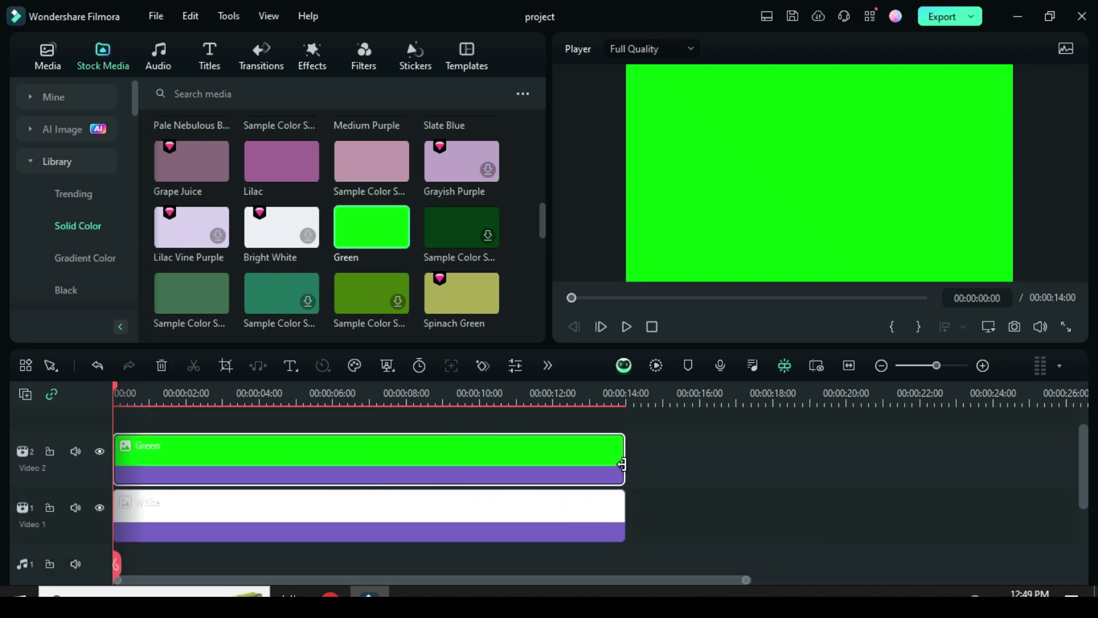
# Step: Apply a Rectangle mask to the Green clip and add a mask Transform keyframe at the clip's start
pyautogui.doubleClick(331, 453)
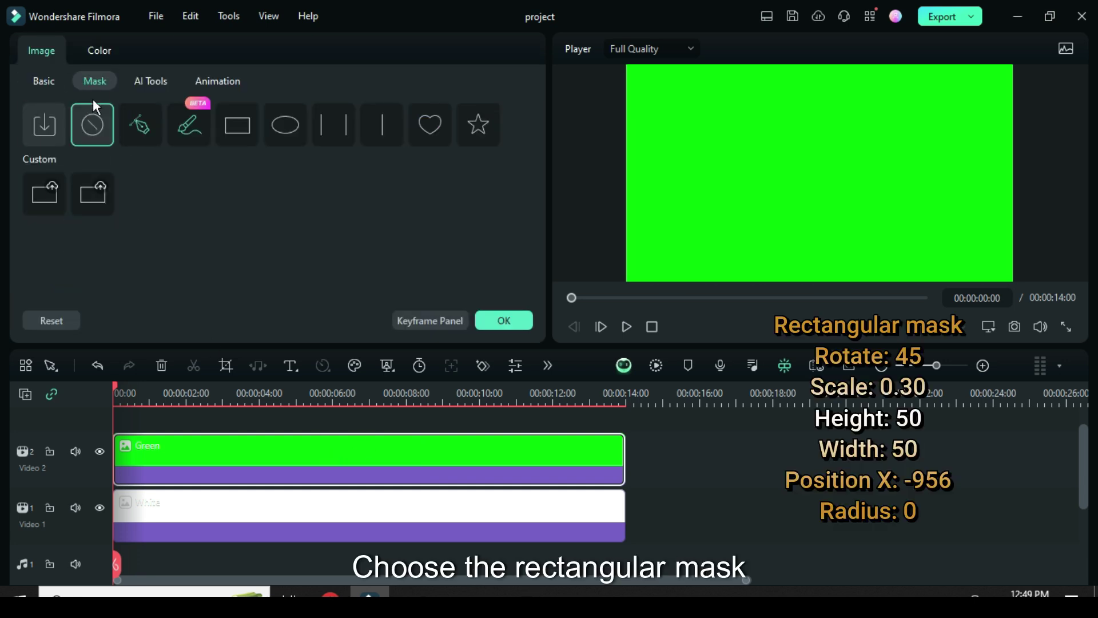
pyautogui.click(240, 125)
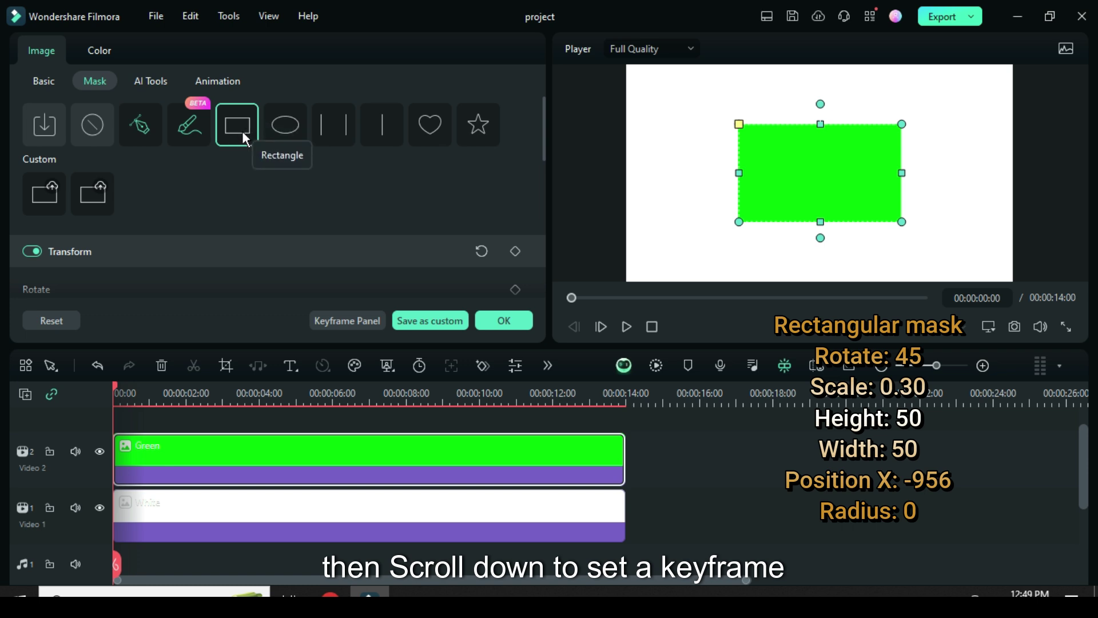
pyautogui.moveTo(541, 115); pyautogui.dragTo(540, 141)
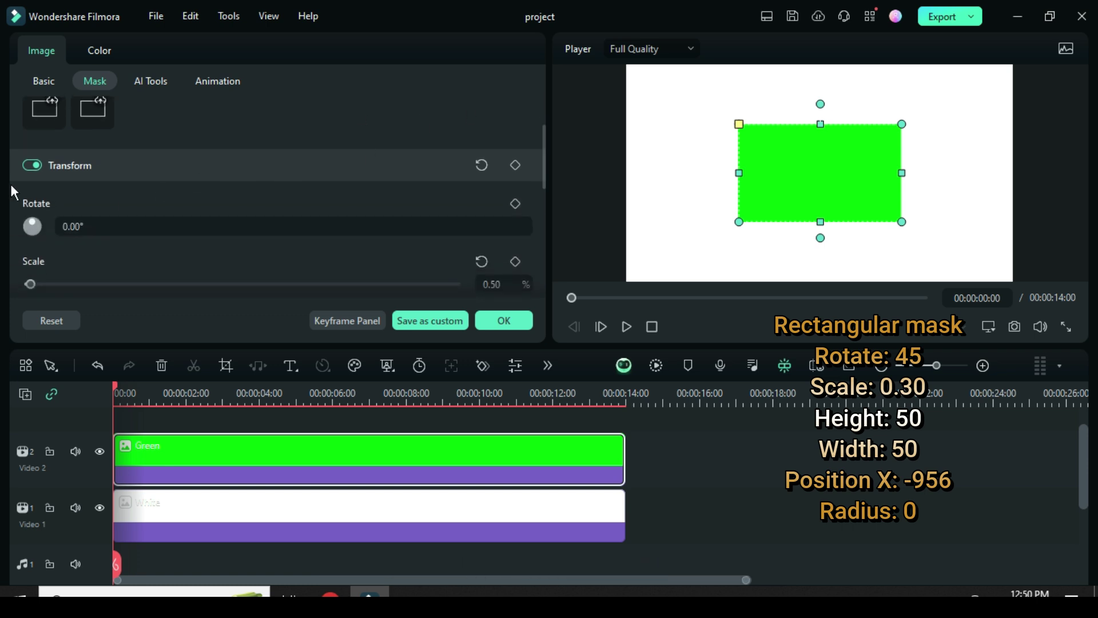
pyautogui.click(514, 164)
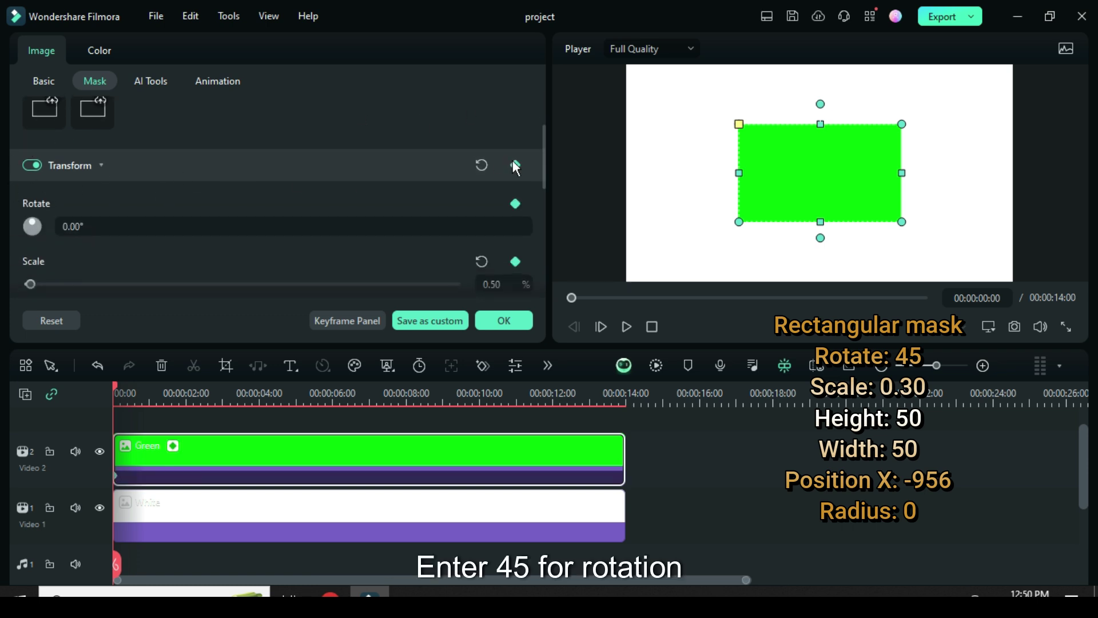
# Step: Set the rectangle mask's rotation to 45° and its scale to 0.30% at the first keyframe
pyautogui.click(89, 231)
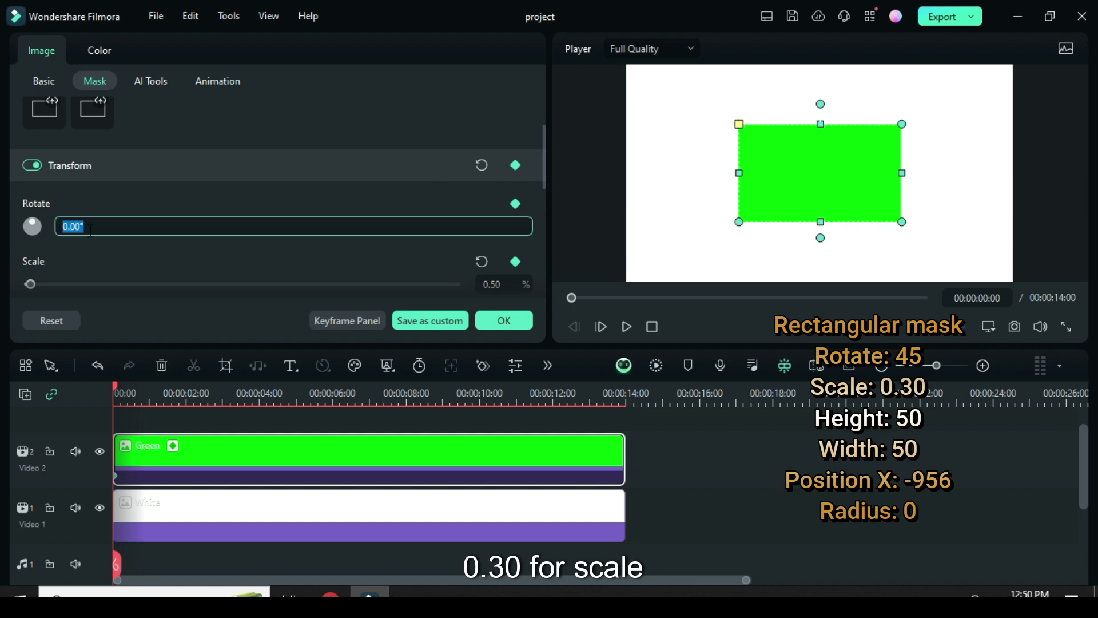
pyautogui.write('45')
pyautogui.press('Return')
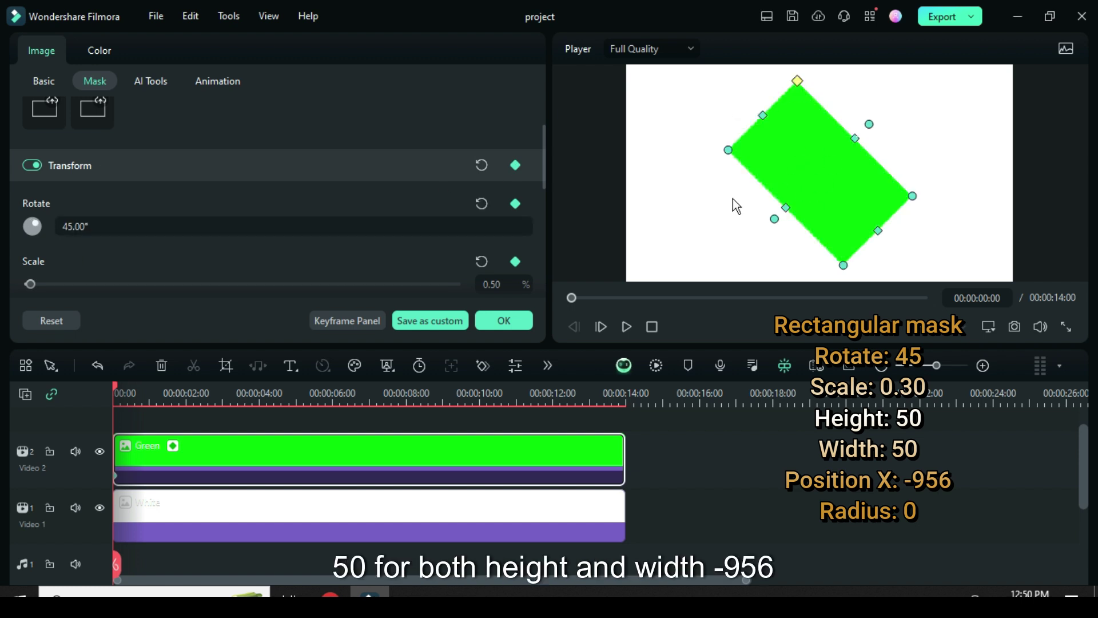
pyautogui.moveTo(545, 143); pyautogui.dragTo(542, 158)
pyautogui.click(502, 237)
pyautogui.moveTo(502, 236); pyautogui.dragTo(491, 237)
pyautogui.write('30')
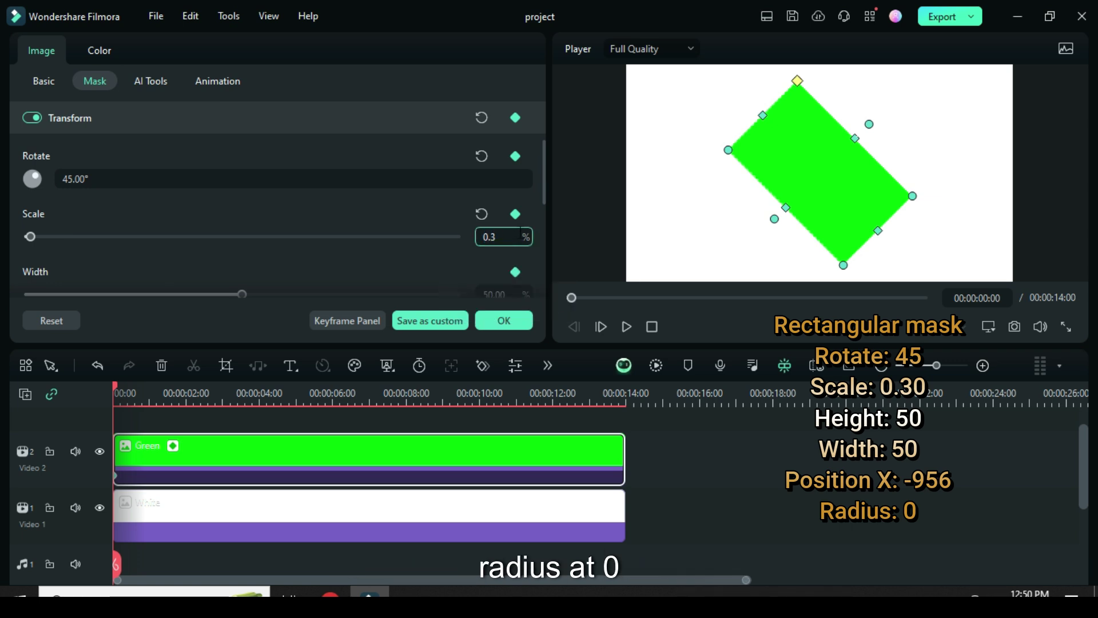
pyautogui.press('Return')
# Step: Set the mask's height to 50% and its X position to -956 px at the first keyframe
pyautogui.moveTo(541, 174); pyautogui.dragTo(544, 207)
pyautogui.click(499, 230)
pyautogui.write('50')
pyautogui.press('Return')
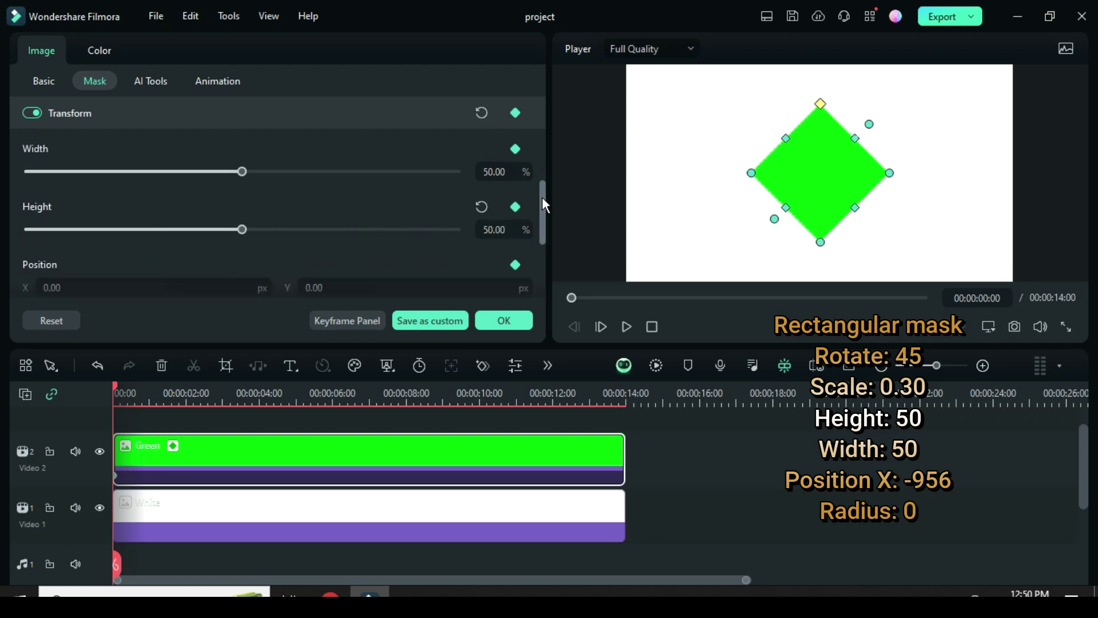
pyautogui.moveTo(543, 197); pyautogui.dragTo(543, 210)
pyautogui.click(57, 250)
pyautogui.write('-956')
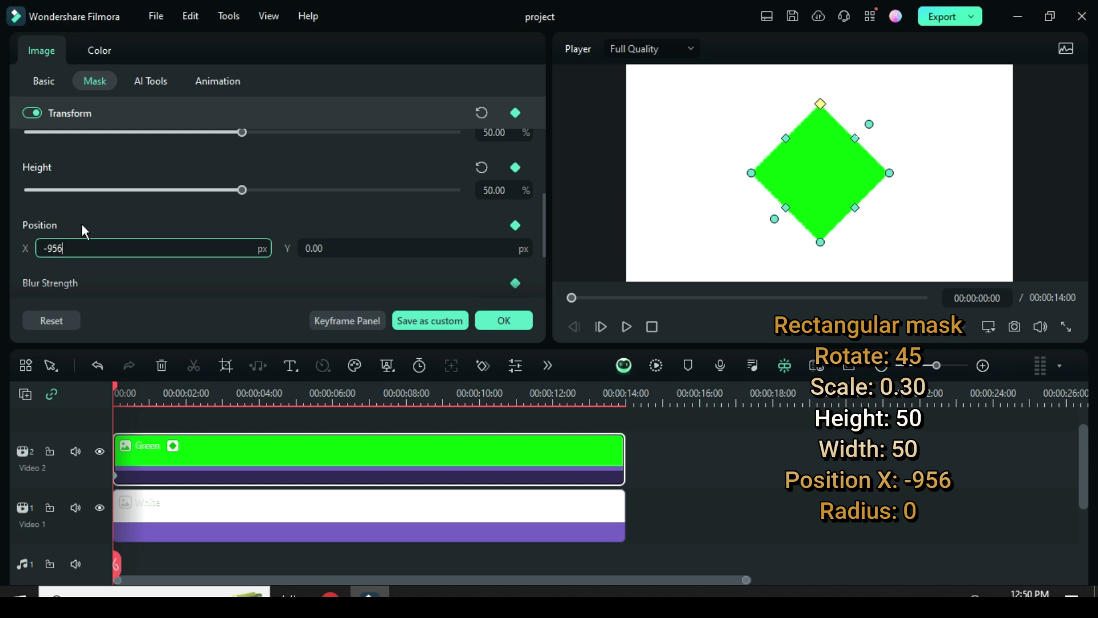
pyautogui.press('Return')
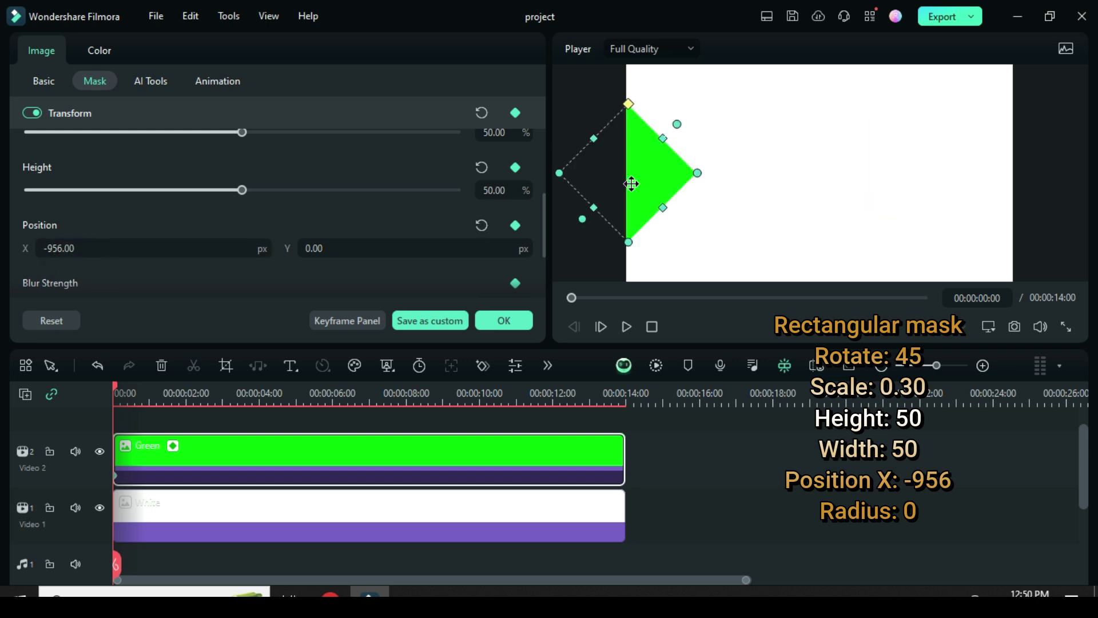
# Step: Add a mask Transform keyframe at 2 seconds with the X position set to 0 px
pyautogui.moveTo(544, 215); pyautogui.dragTo(540, 142)
pyautogui.moveTo(115, 385); pyautogui.dragTo(187, 378)
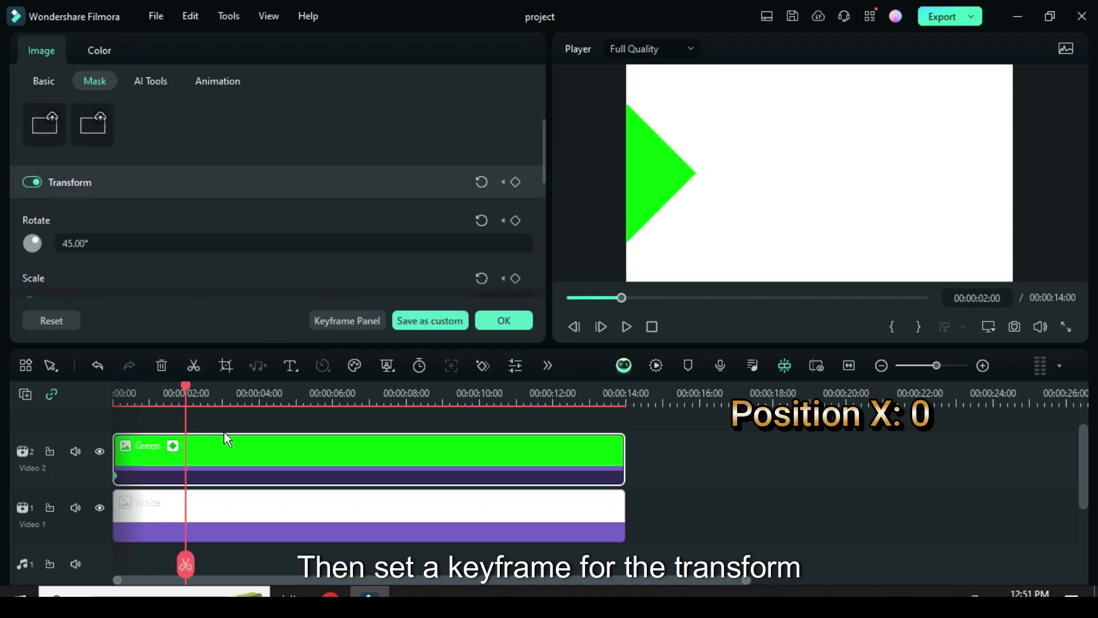
pyautogui.click(515, 181)
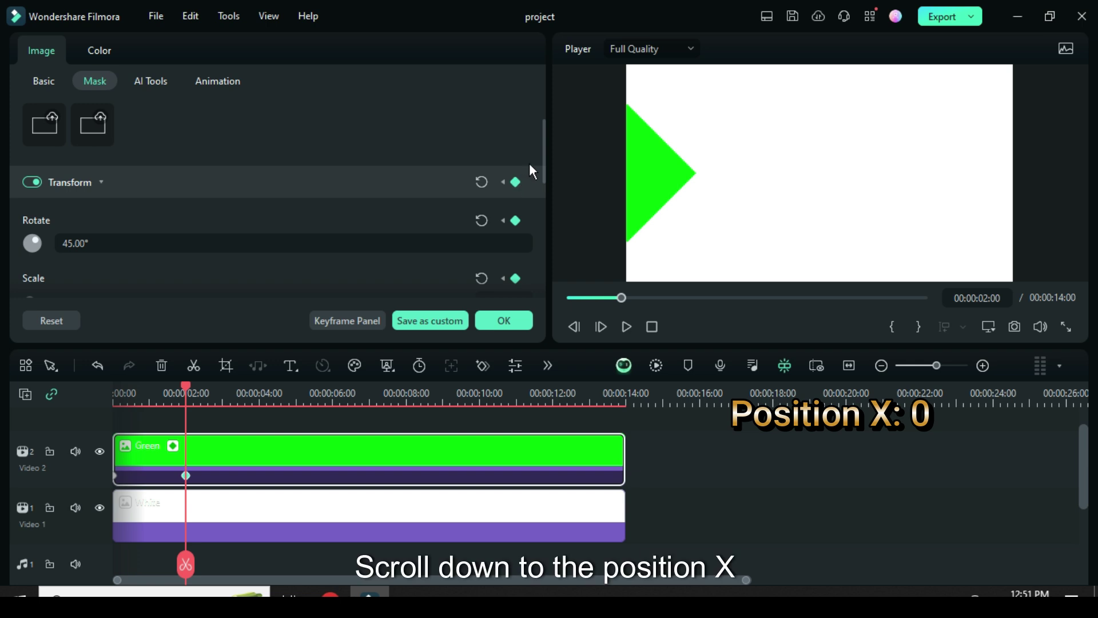
pyautogui.moveTo(541, 146); pyautogui.dragTo(544, 234)
pyautogui.click(77, 218)
pyautogui.write('0')
pyautogui.press('Return')
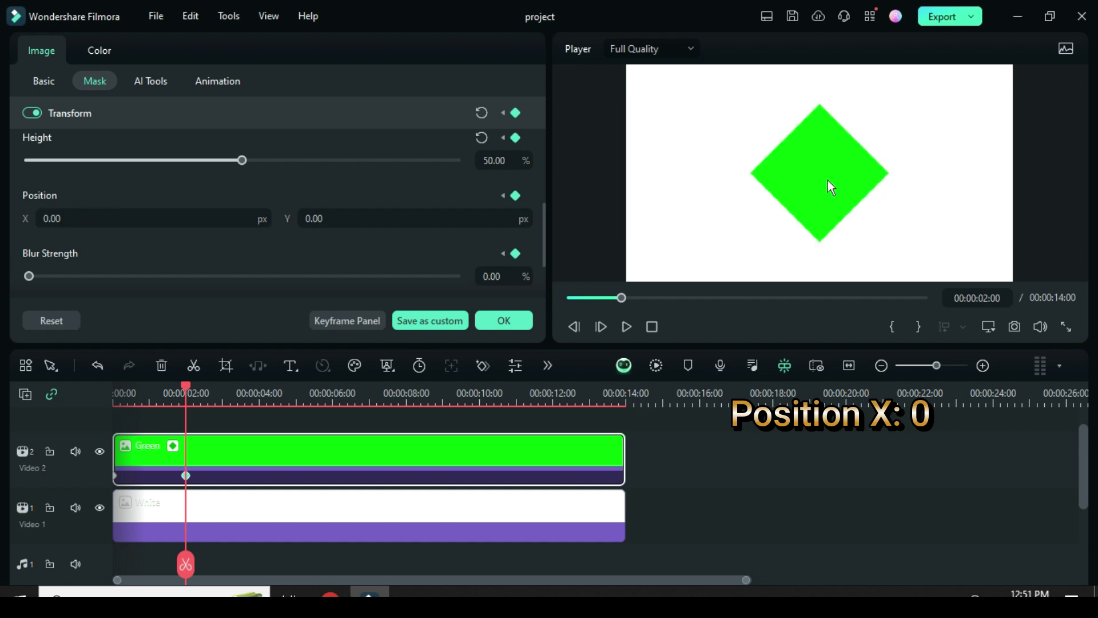
# Step: Add a mask Transform keyframe at 4 seconds with the rotation set to 0°
pyautogui.moveTo(188, 386); pyautogui.dragTo(260, 384)
pyautogui.moveTo(545, 224); pyautogui.dragTo(547, 150)
pyautogui.click(515, 153)
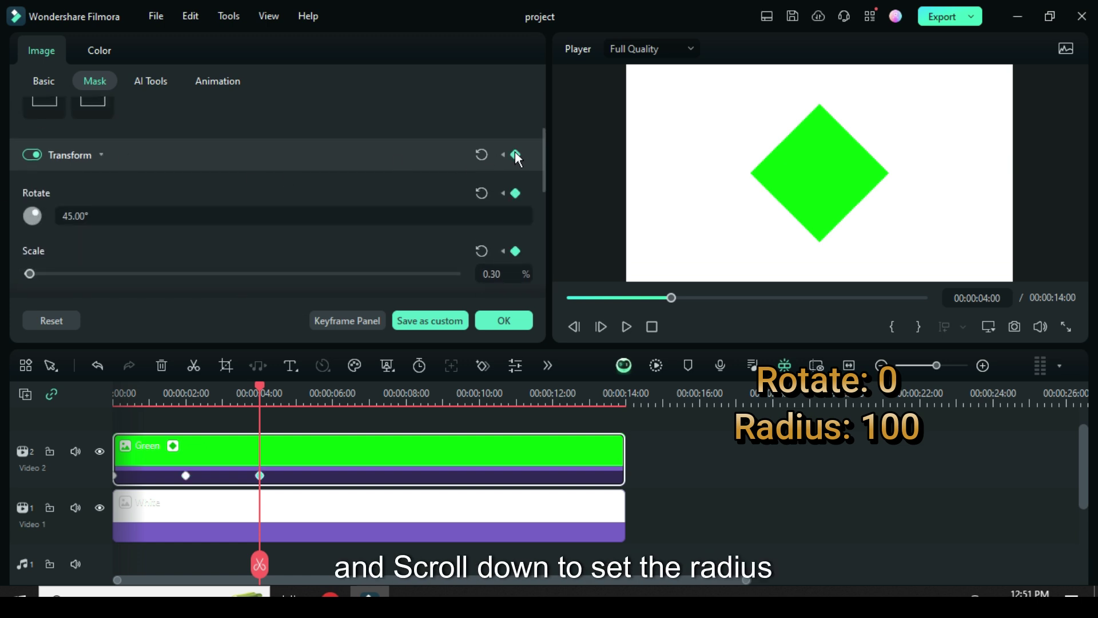
pyautogui.click(87, 216)
pyautogui.write('0')
pyautogui.press('Return')
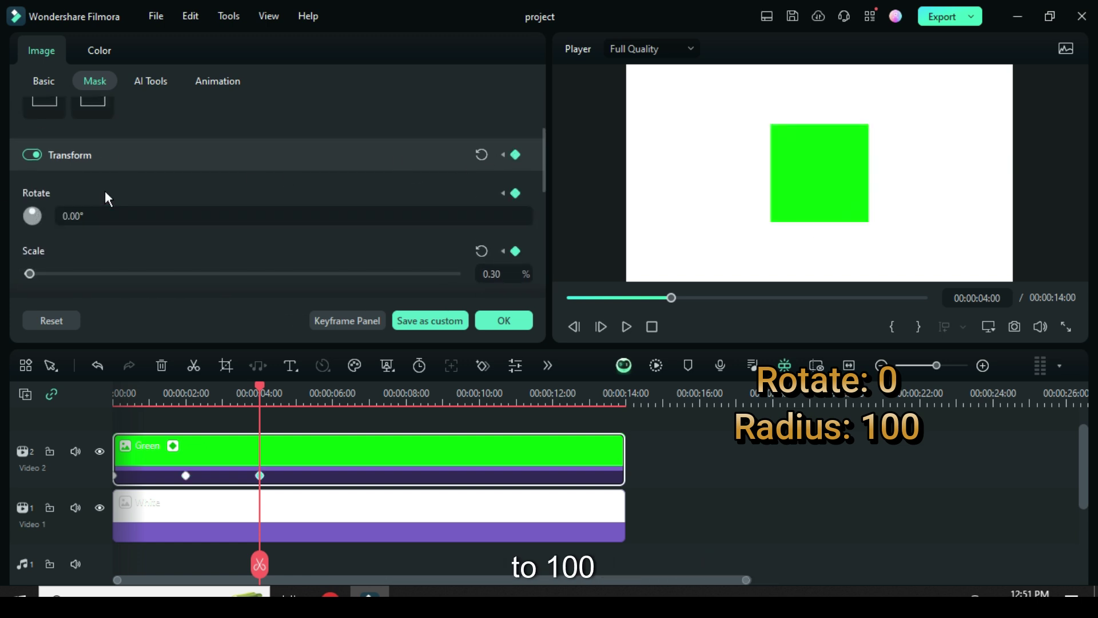
# Step: Set the mask's radius to 100% at the 4-second keyframe
pyautogui.moveTo(542, 161); pyautogui.dragTo(544, 268)
pyautogui.click(493, 239)
pyautogui.write('100')
pyautogui.press('Return')
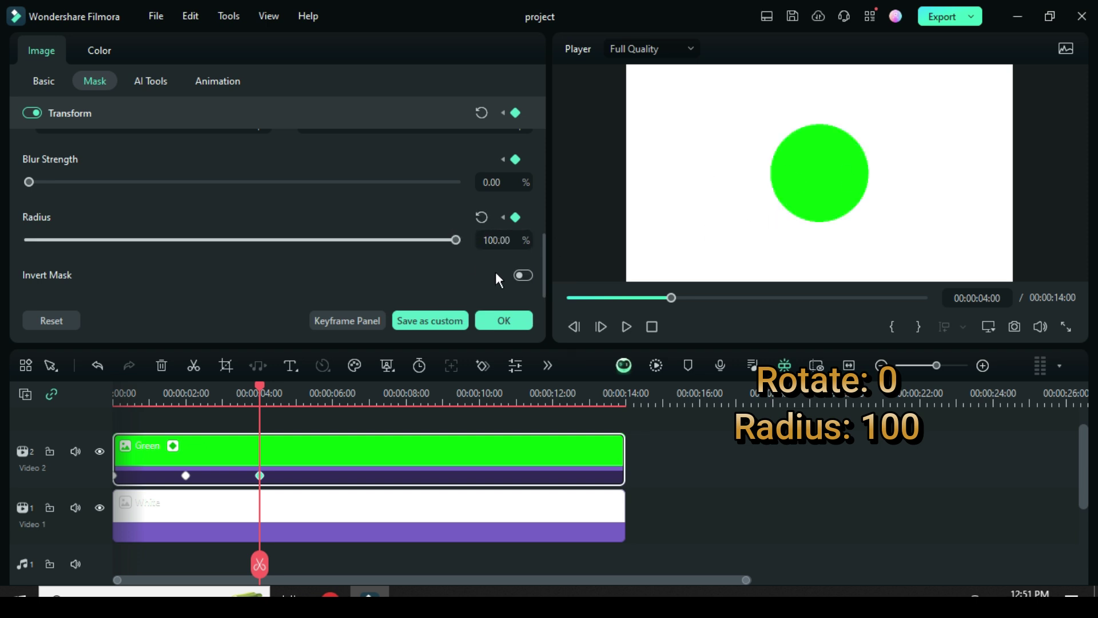
# Step: Add a mask Transform keyframe at 6 seconds with the scale set to 0.70%
pyautogui.moveTo(259, 387); pyautogui.dragTo(333, 383)
pyautogui.moveTo(543, 249); pyautogui.dragTo(542, 181)
pyautogui.click(514, 165)
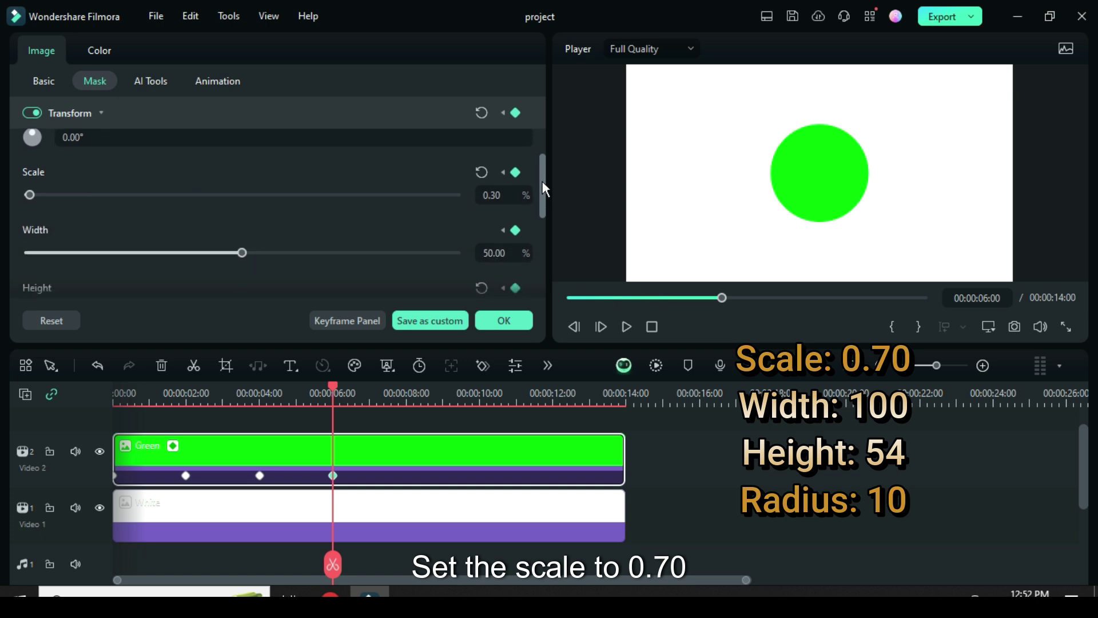
pyautogui.click(506, 195)
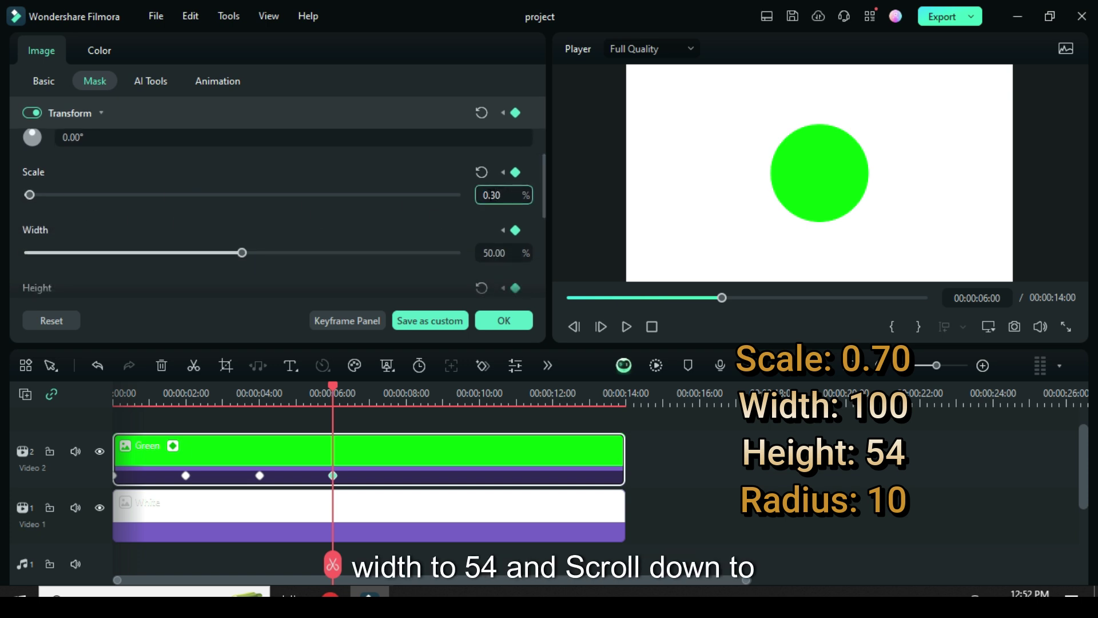
pyautogui.doubleClick(505, 196)
pyautogui.write('70')
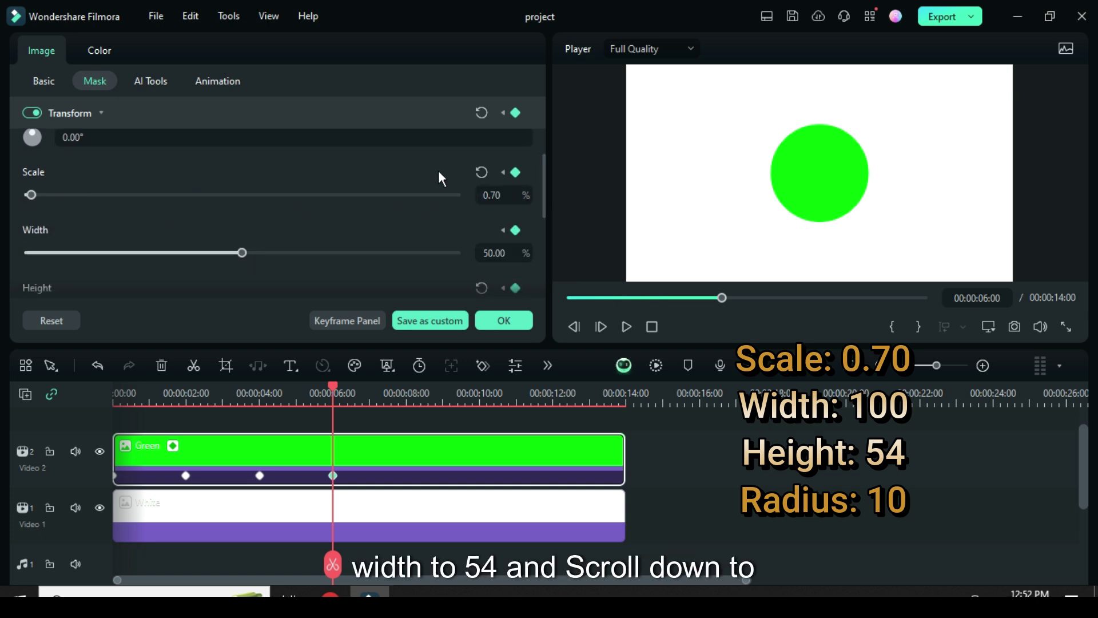
pyautogui.press('Return')
# Step: Set the mask's width to 100% and its height to 54% at the 6-second keyframe
pyautogui.moveTo(543, 171); pyautogui.dragTo(543, 191)
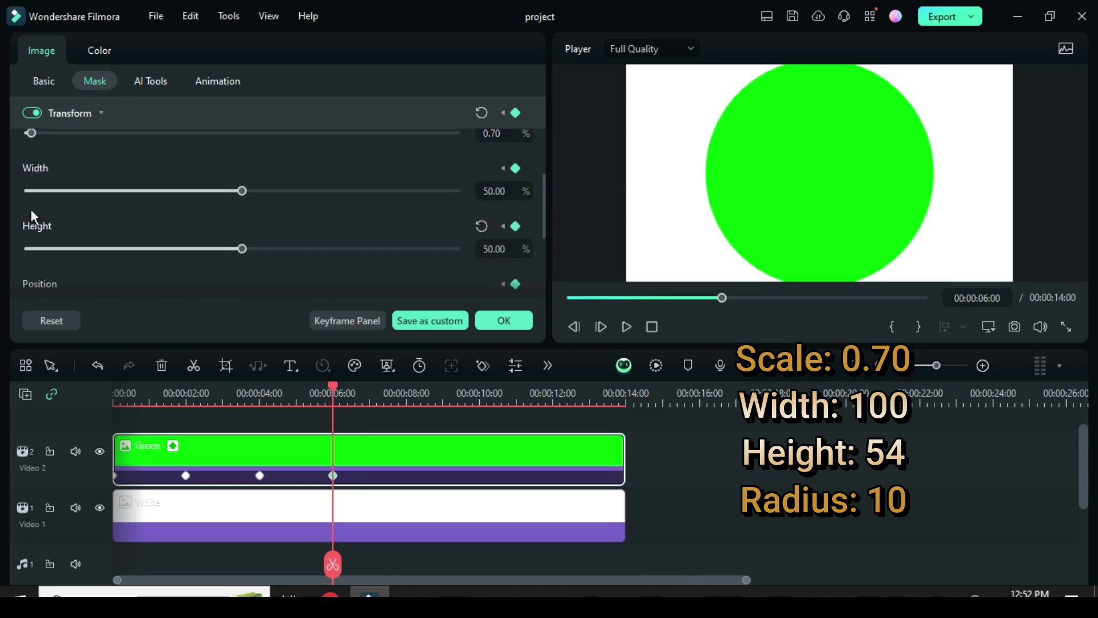
pyautogui.doubleClick(506, 192)
pyautogui.write('100')
pyautogui.press('Return')
pyautogui.doubleClick(495, 248)
pyautogui.write('54')
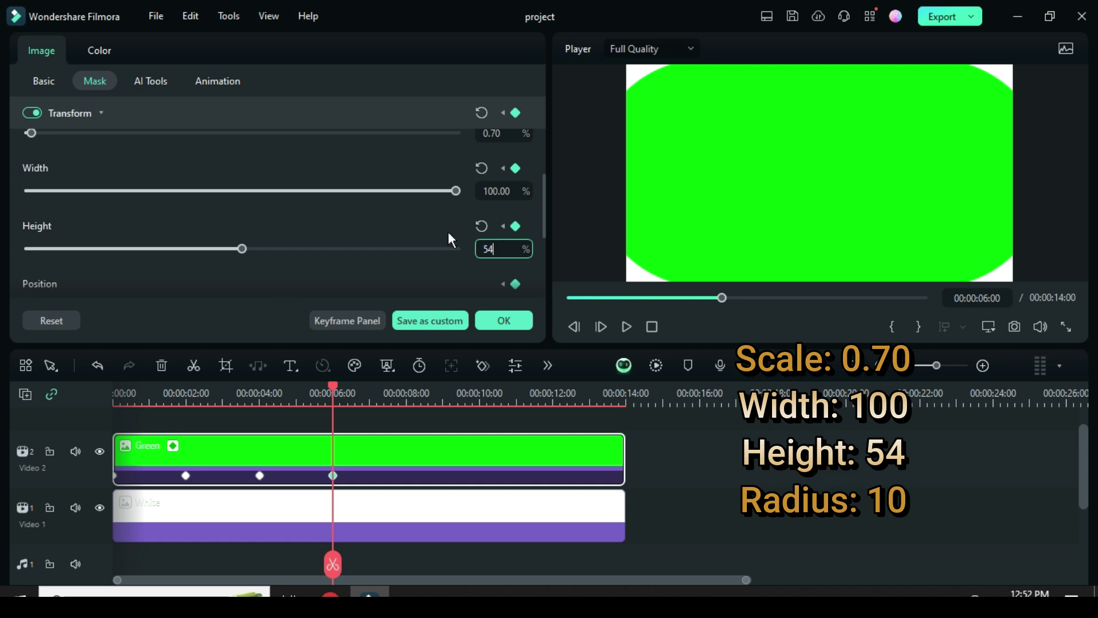
pyautogui.press('Return')
# Step: Set the mask's radius to 10% at the 6-second keyframe and accept the mask settings
pyautogui.moveTo(543, 204); pyautogui.dragTo(543, 258)
pyautogui.doubleClick(495, 257)
pyautogui.write('10')
pyautogui.click(420, 230)
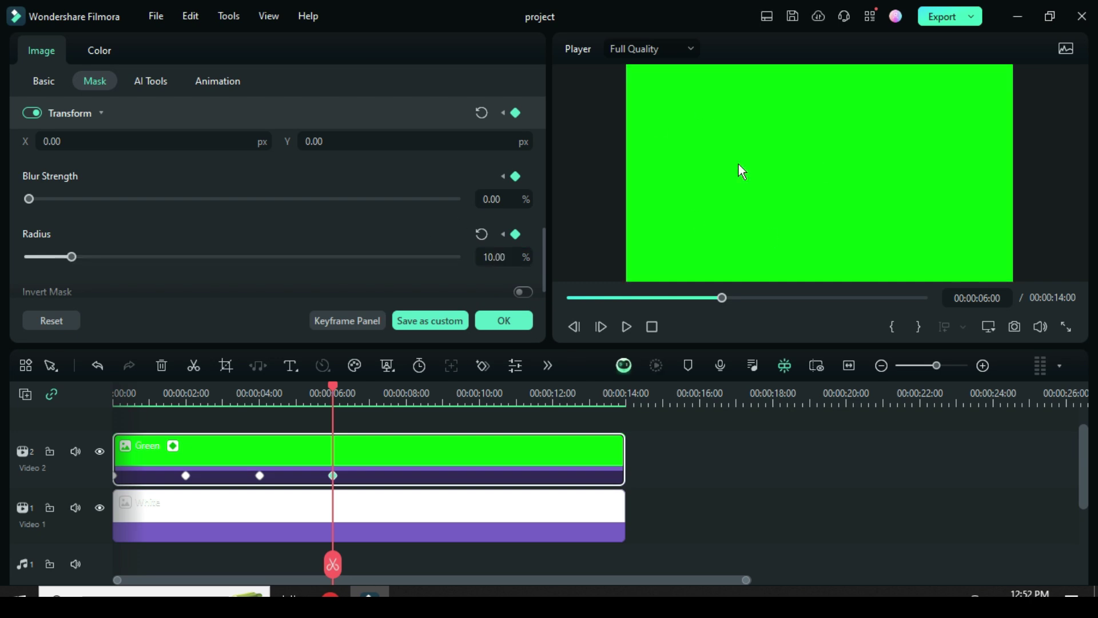
pyautogui.click(514, 321)
# Step: Play the green mask animation from the start of the timeline to check it, and return to the beginning
pyautogui.click(569, 298)
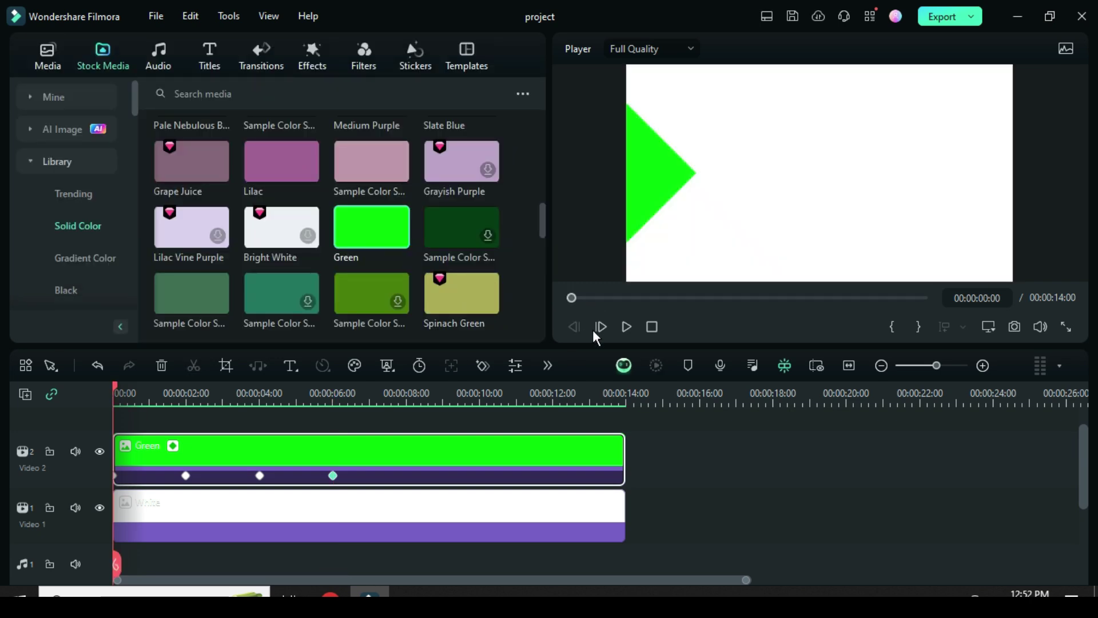
pyautogui.click(625, 327)
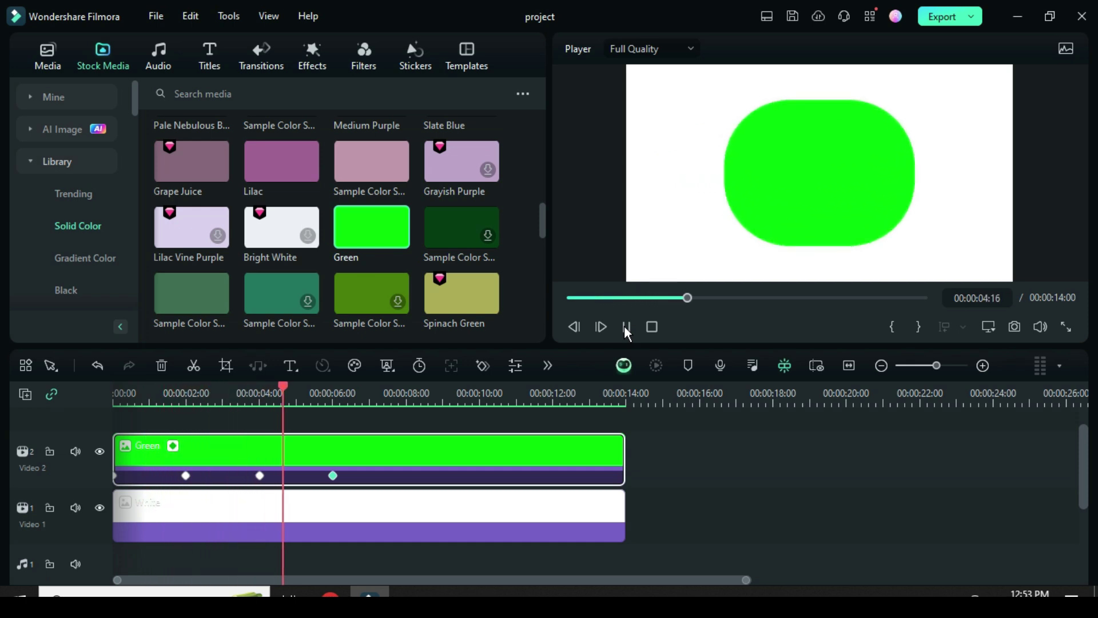
pyautogui.click(625, 327)
pyautogui.click(572, 298)
# Step: Add a third video track and paste a copy of the Green clip at its start
pyautogui.moveTo(404, 393); pyautogui.dragTo(299, 400)
pyautogui.click(24, 396)
pyautogui.click(54, 422)
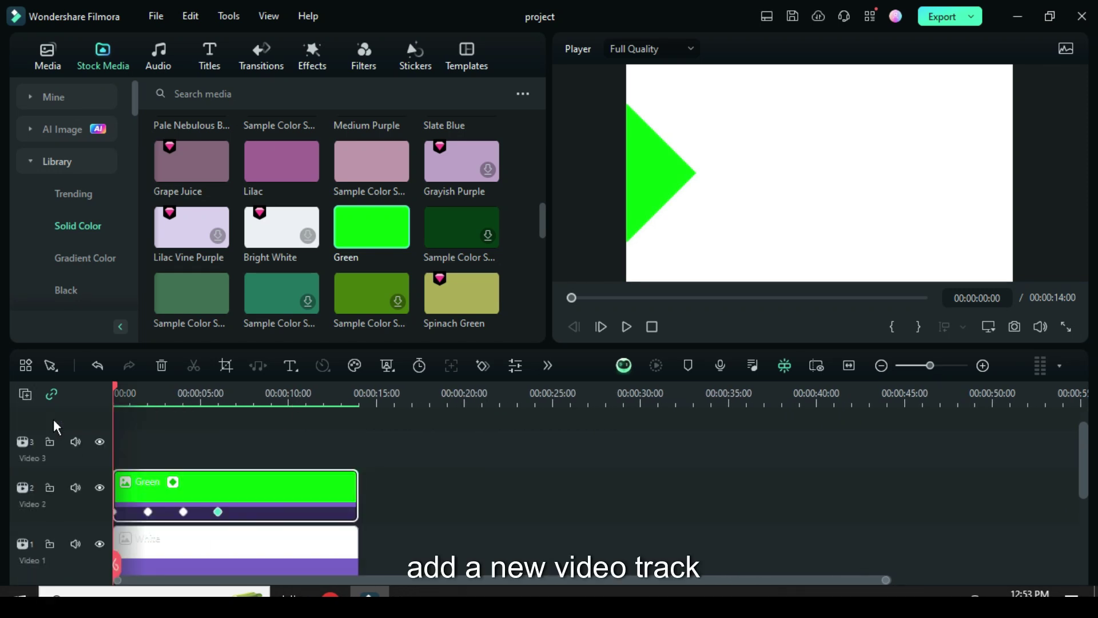
pyautogui.rightClick(194, 491)
pyautogui.click(217, 34)
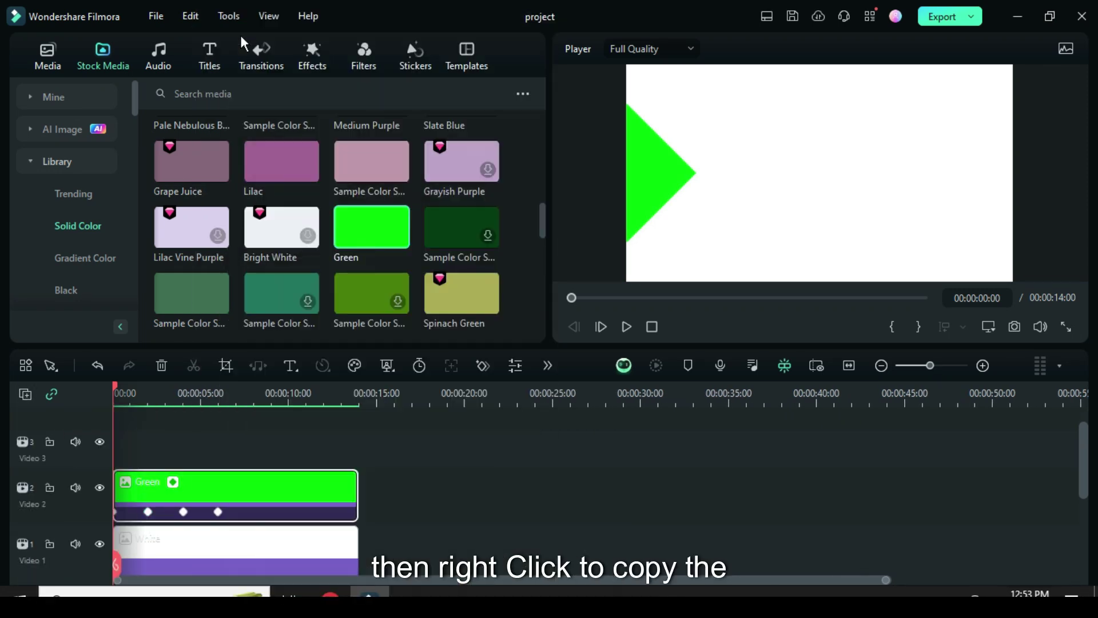
pyautogui.rightClick(132, 445)
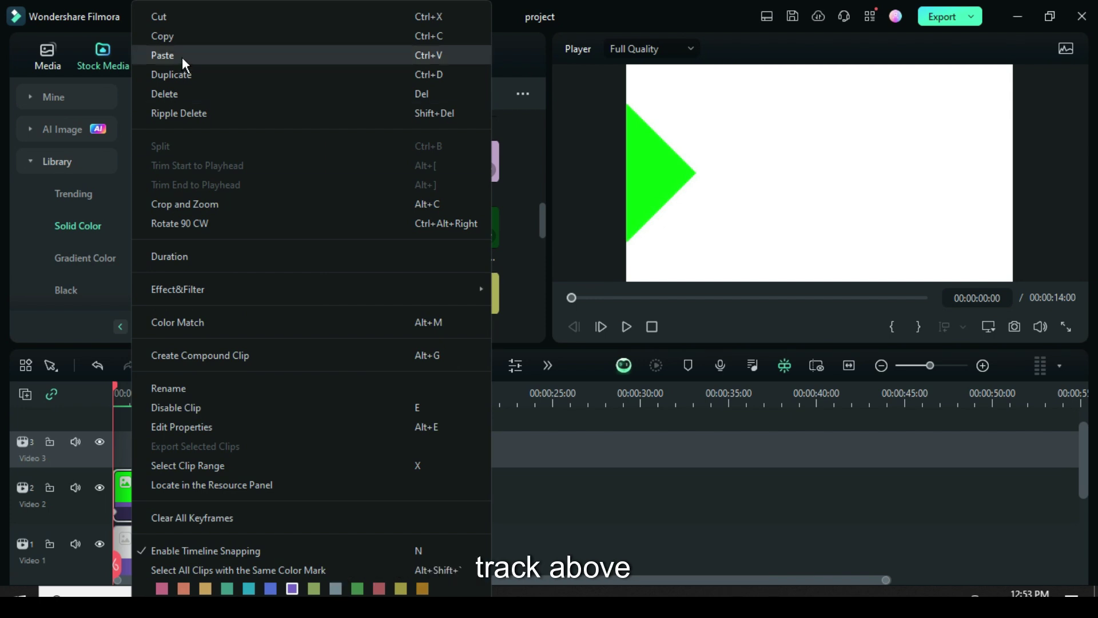
pyautogui.click(225, 53)
# Step: Change the X position at the first mask keyframe of the Video 3 Green clip to 956 px and accept the settings
pyautogui.click(115, 476)
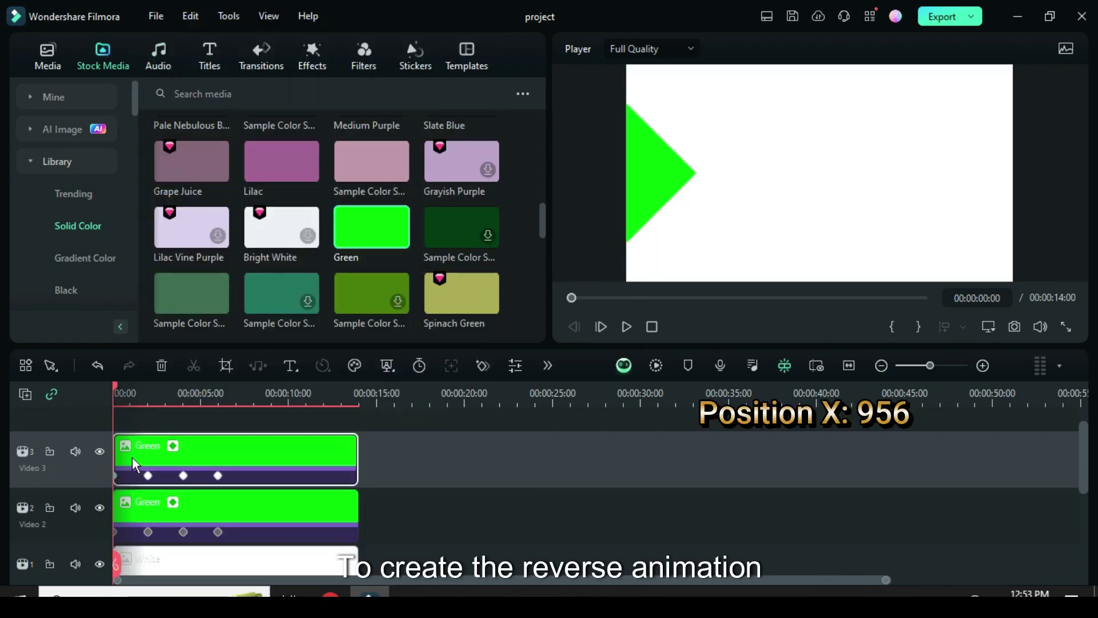
pyautogui.doubleClick(135, 457)
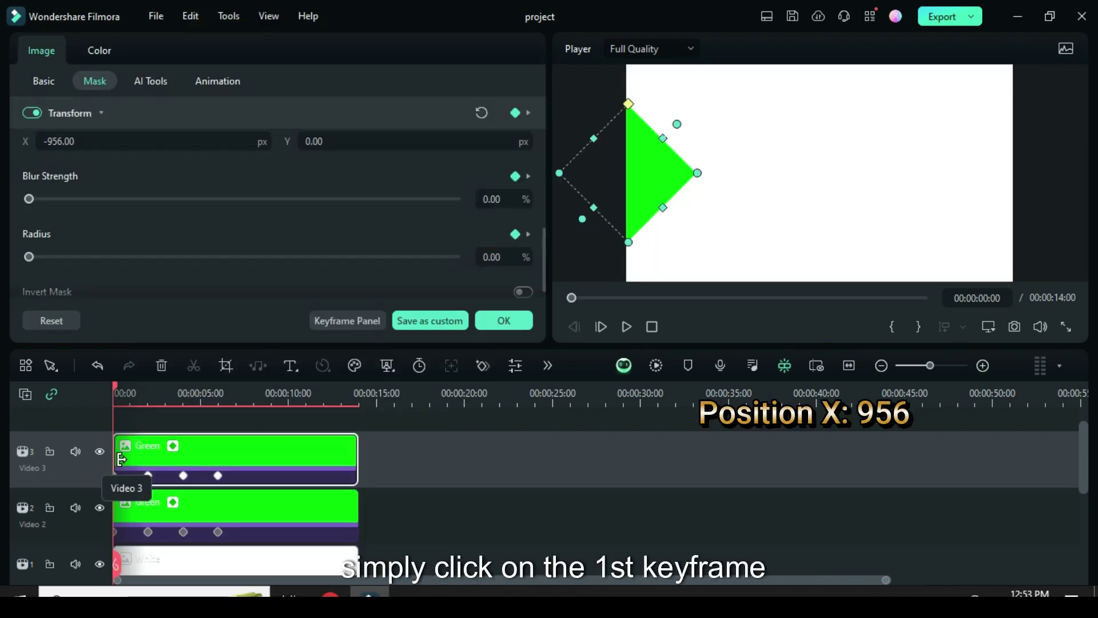
pyautogui.scroll(2, 541, 245)
pyautogui.click(51, 240)
pyautogui.click(49, 240)
pyautogui.press('BackSpace')
pyautogui.click(96, 210)
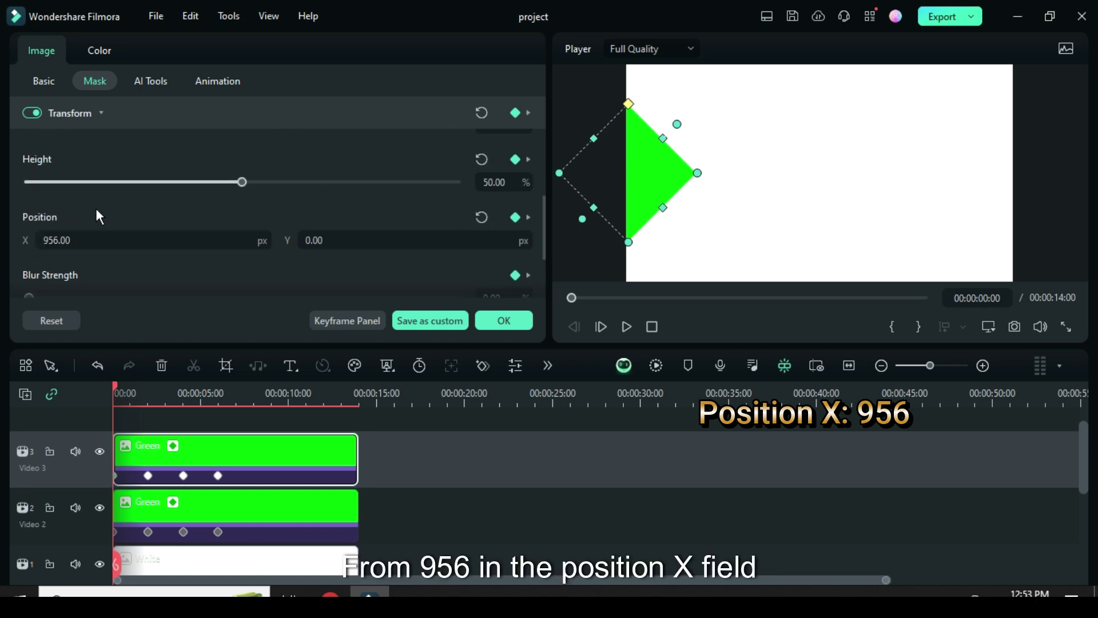
pyautogui.click(498, 323)
# Step: Preview the two mirrored mask animations together from the start and return to the beginning
pyautogui.click(625, 325)
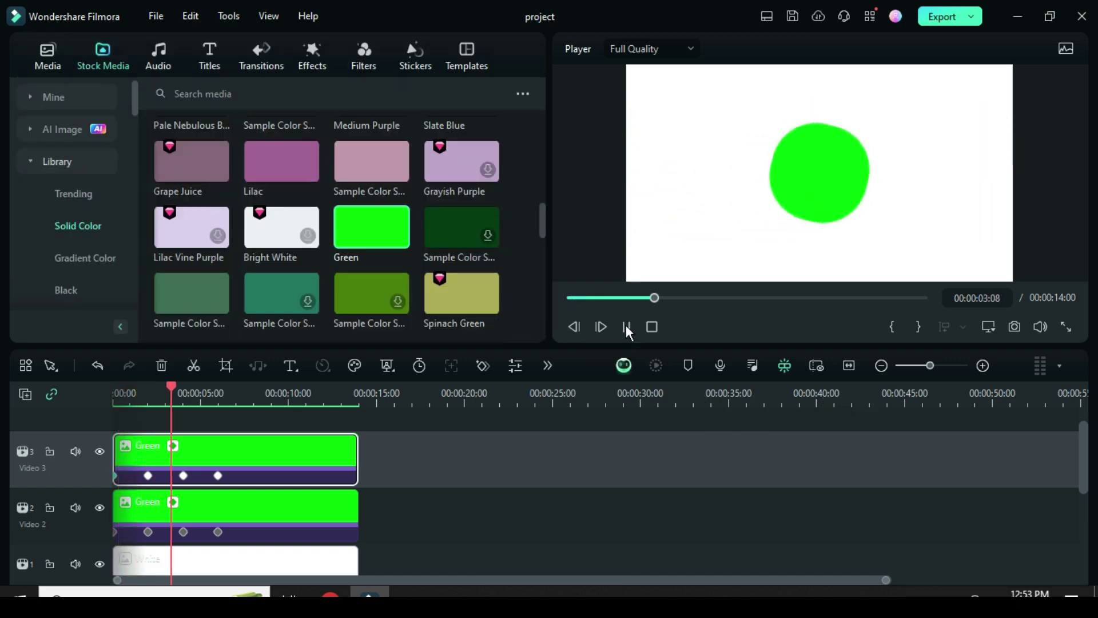
pyautogui.click(626, 325)
pyautogui.click(569, 298)
# Step: Copy both Green clips and paste them onto new video tracks above, starting at the beginning of the timeline
pyautogui.moveTo(388, 522); pyautogui.dragTo(316, 458)
pyautogui.rightClick(283, 459)
pyautogui.click(312, 36)
pyautogui.click(25, 394)
pyautogui.click(61, 419)
pyautogui.rightClick(127, 441)
pyautogui.click(170, 52)
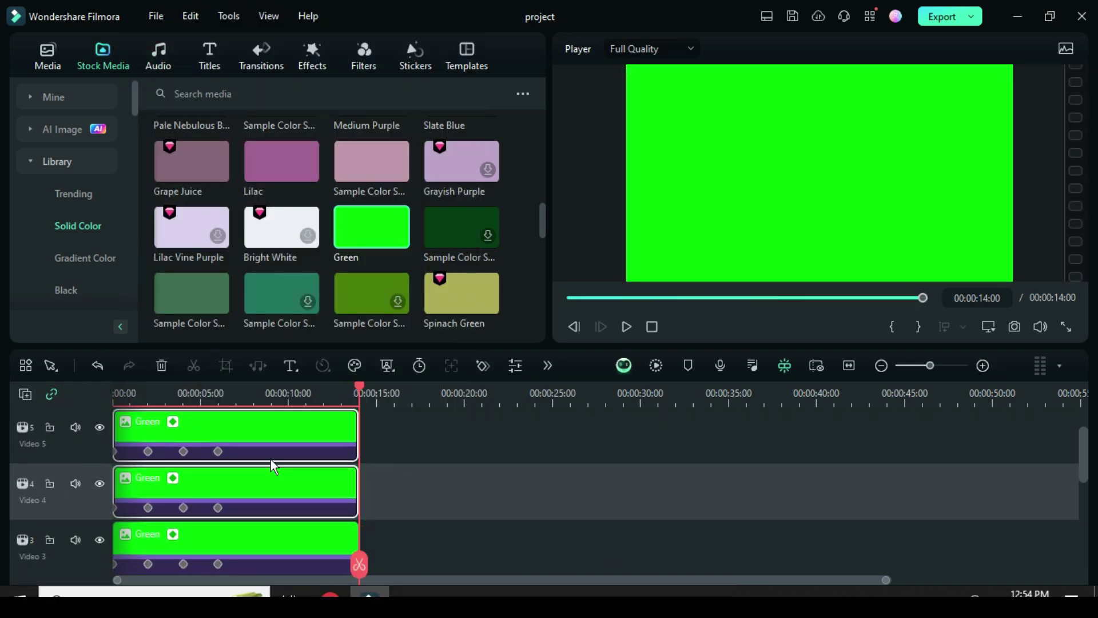
# Step: Replace the Green clips on Video 3 and Video 2 with the Black solid color, carrying over their mask keyframes
pyautogui.scroll(-3, 270, 458)
pyautogui.click(569, 298)
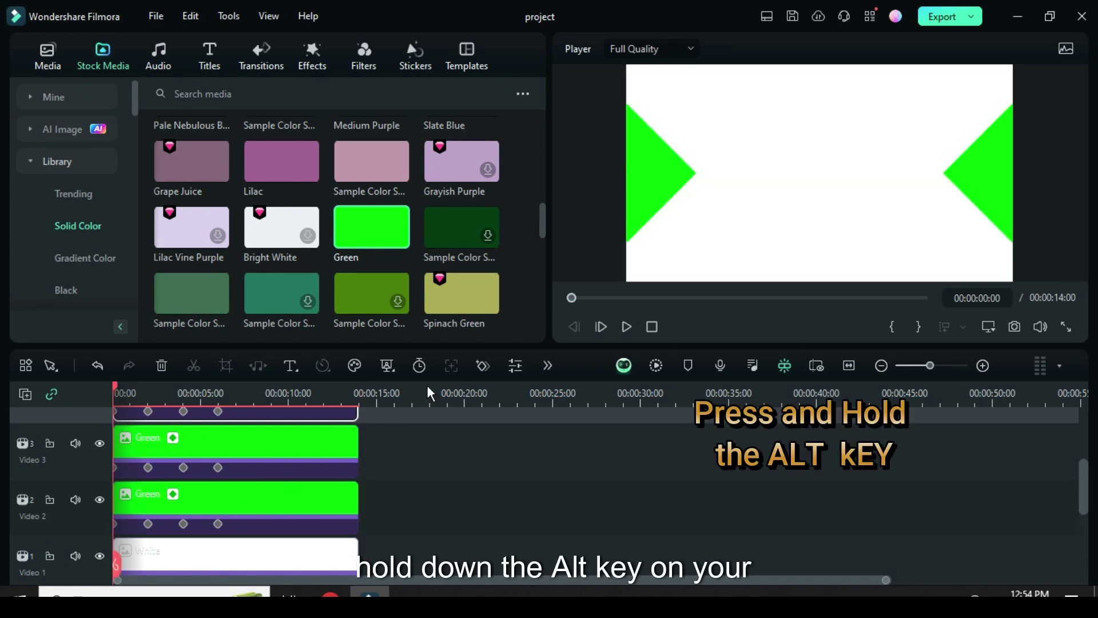
pyautogui.scroll(2, 228, 446)
pyautogui.scroll(-1, 245, 487)
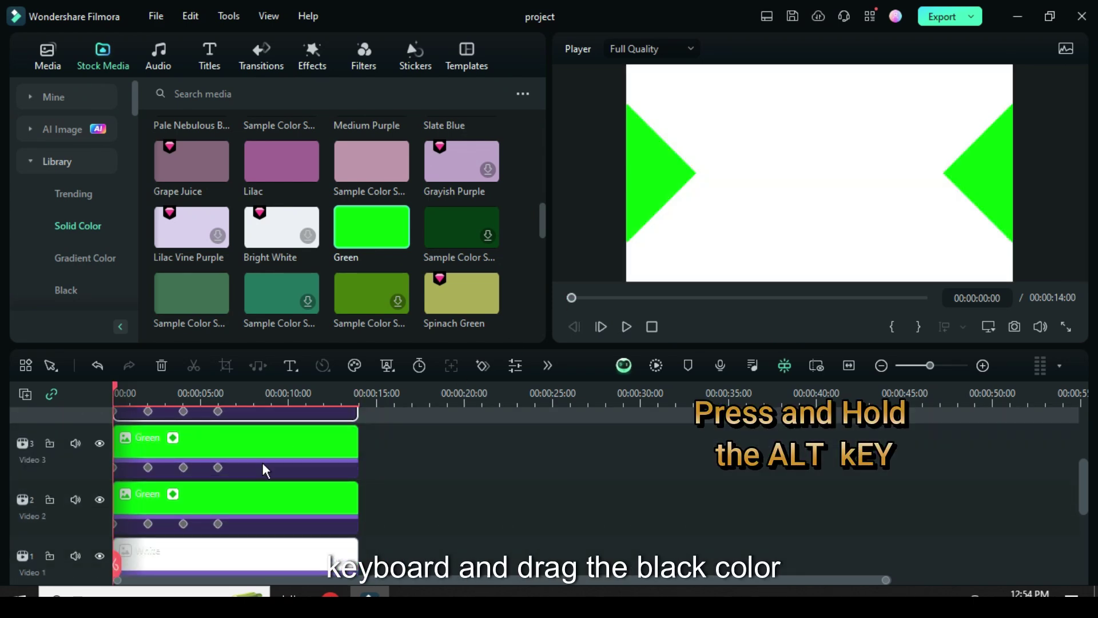
pyautogui.moveTo(542, 216); pyautogui.dragTo(557, 119)
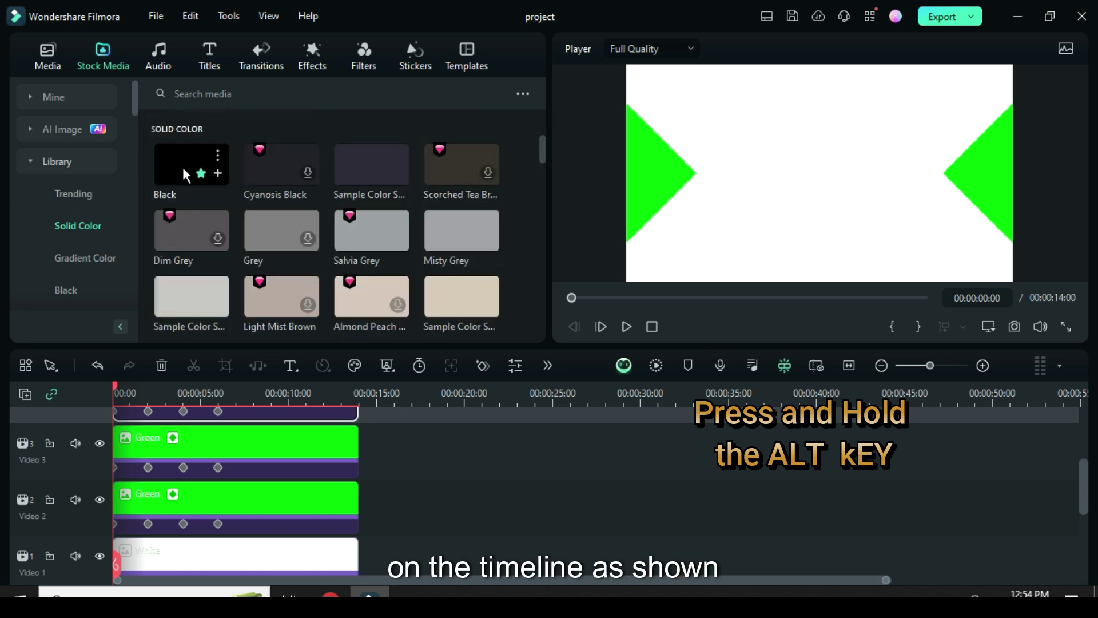
pyautogui.moveTo(174, 162); pyautogui.dragTo(168, 448)
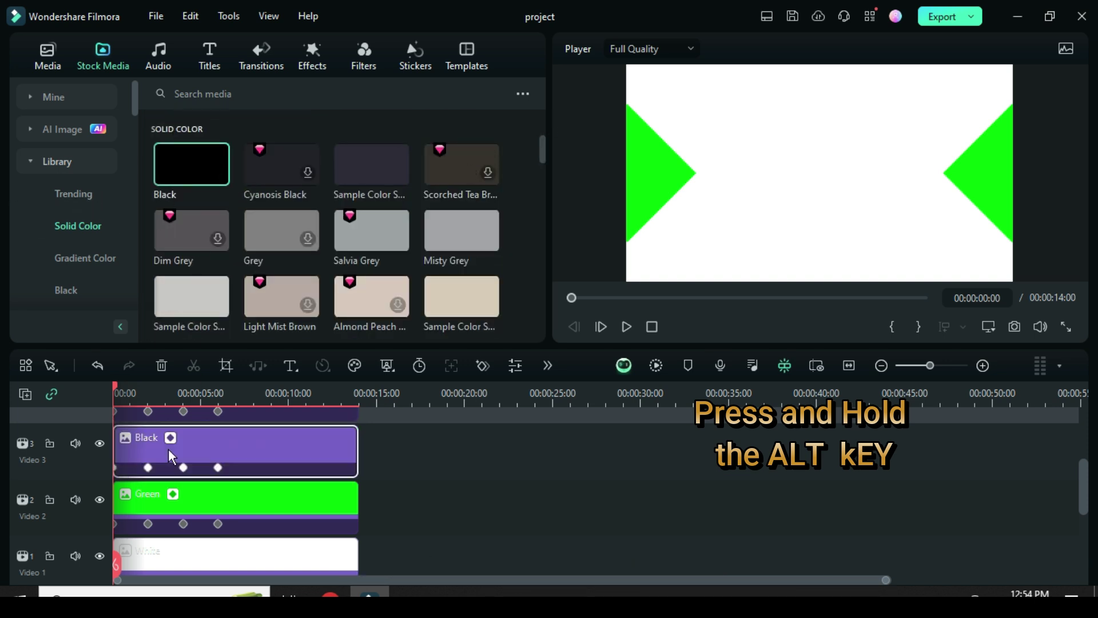
pyautogui.moveTo(182, 155); pyautogui.dragTo(176, 484)
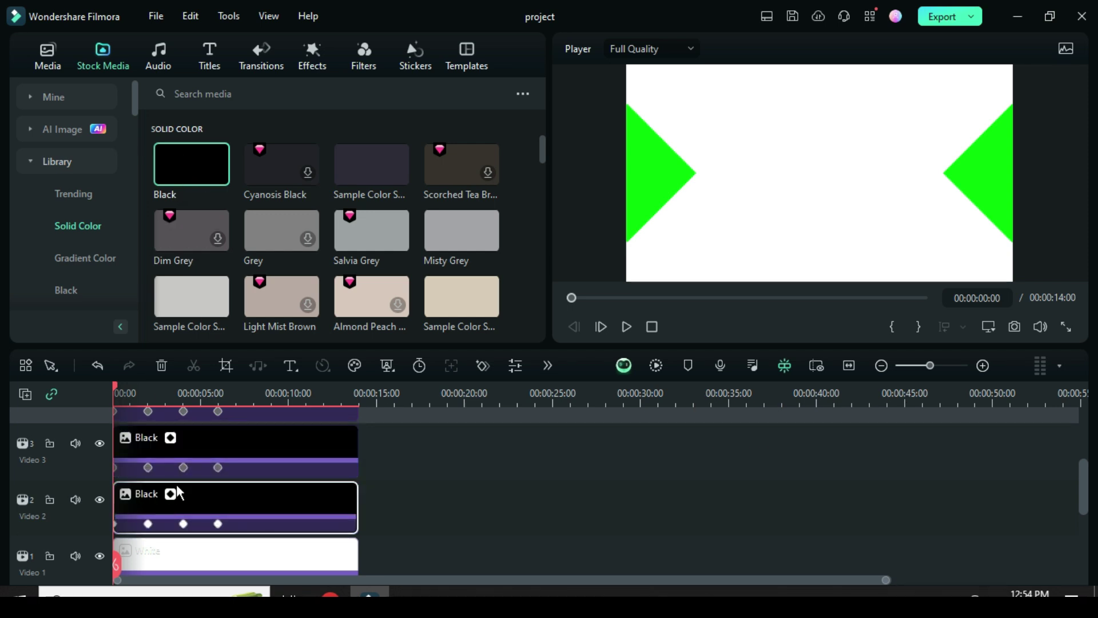
# Step: Set the mask blur strength to 3% at the first and second keyframes of the Black clip on Video 3
pyautogui.doubleClick(150, 441)
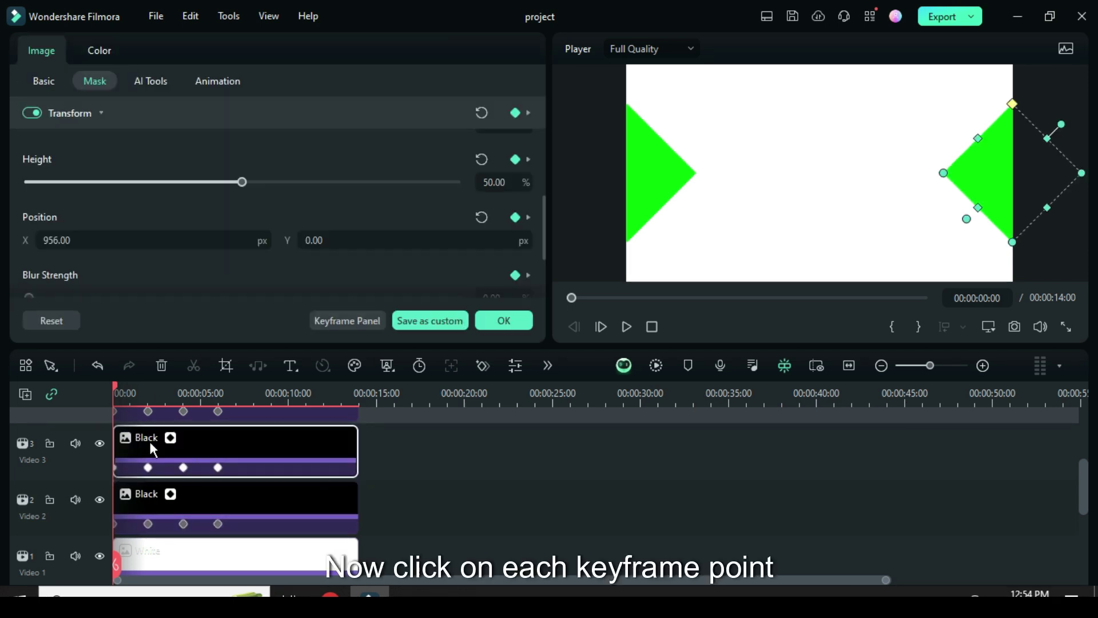
pyautogui.moveTo(545, 212); pyautogui.dragTo(548, 242)
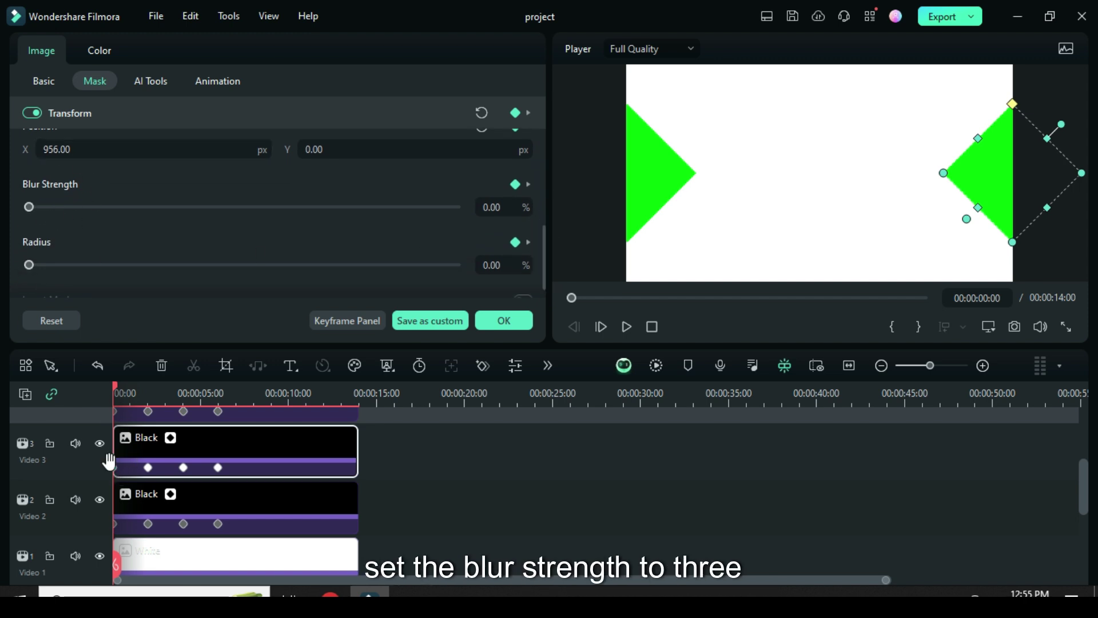
pyautogui.click(495, 210)
pyautogui.write('3')
pyautogui.click(441, 185)
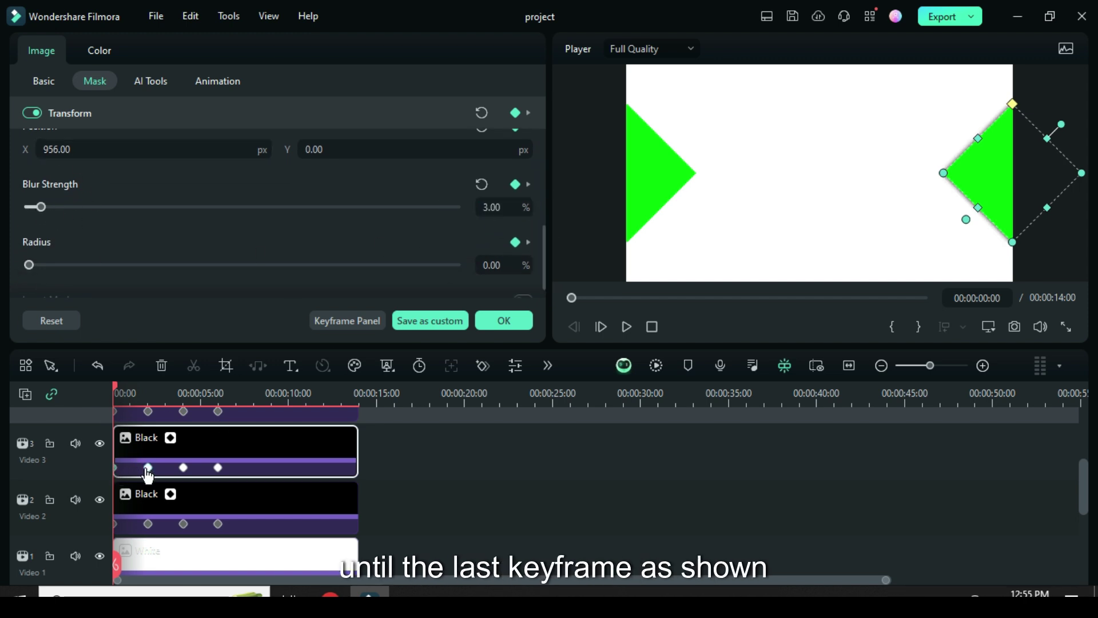
pyautogui.click(148, 468)
pyautogui.click(495, 208)
pyautogui.write('3')
pyautogui.click(442, 185)
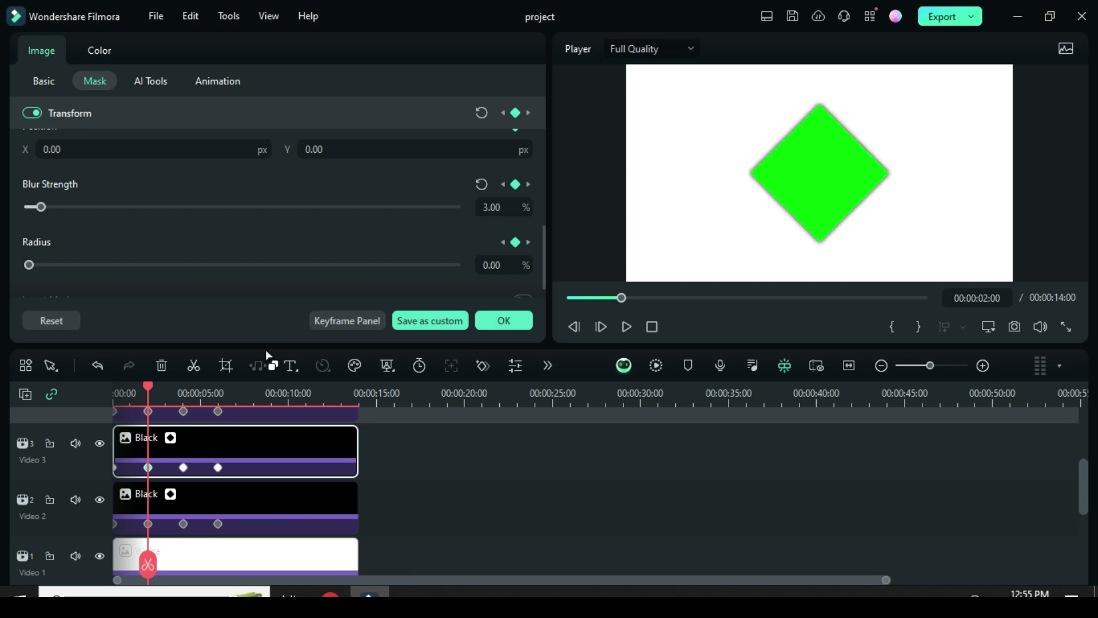
# Step: Set the mask blur strength to 3% at the third and fourth keyframes of the Video 3 Black clip
pyautogui.click(184, 468)
pyautogui.click(496, 208)
pyautogui.write('3')
pyautogui.click(445, 187)
pyautogui.click(218, 467)
pyautogui.click(495, 208)
pyautogui.write('3')
pyautogui.click(441, 190)
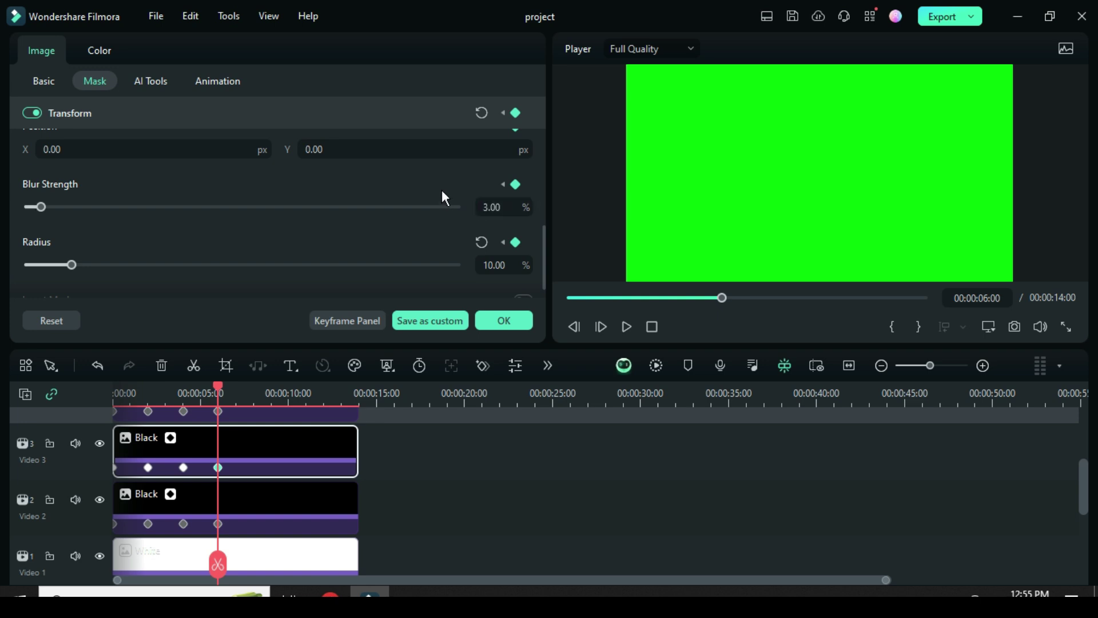
# Step: Set the mask blur strength to 3% at the first and second keyframes of the Black clip on Video 2
pyautogui.click(133, 510)
pyautogui.click(116, 525)
pyautogui.click(496, 208)
pyautogui.write('3')
pyautogui.click(447, 187)
pyautogui.click(148, 524)
pyautogui.click(498, 207)
pyautogui.write('3')
pyautogui.click(443, 189)
# Step: Set the mask blur strength to 3% at the last two keyframes of the Video 2 Black clip and accept the settings
pyautogui.click(183, 524)
pyautogui.click(496, 207)
pyautogui.write('3')
pyautogui.click(430, 189)
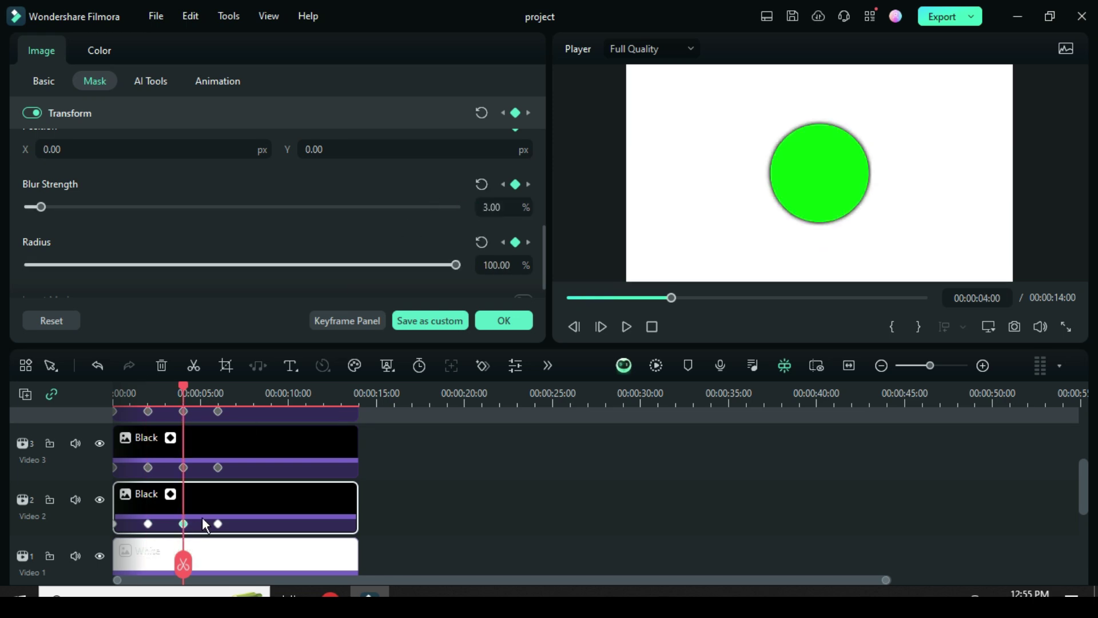
pyautogui.click(218, 524)
pyautogui.click(495, 208)
pyautogui.write('3')
pyautogui.click(440, 184)
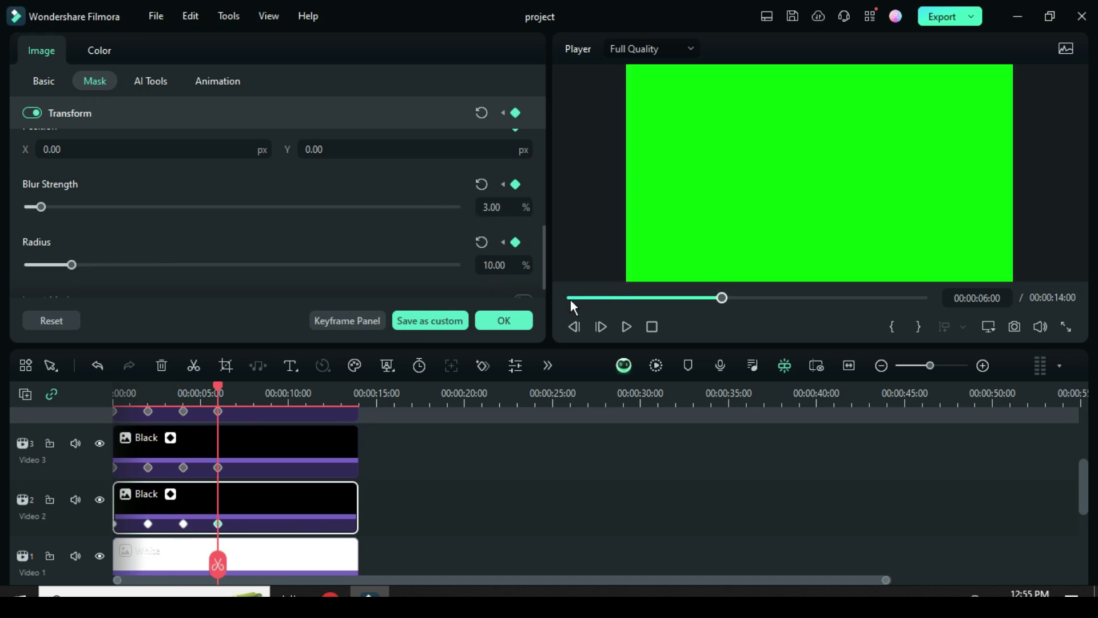
pyautogui.click(571, 298)
pyautogui.click(497, 330)
# Step: Render the timeline preview and play the shape animation with its blurred black edges from the start
pyautogui.click(48, 55)
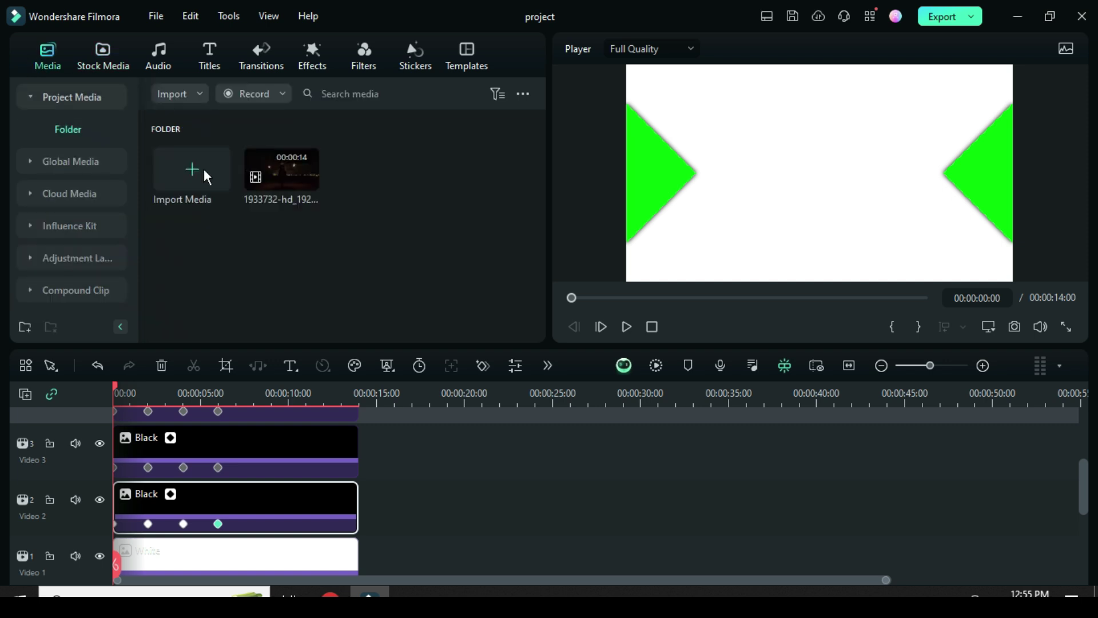
pyautogui.click(655, 366)
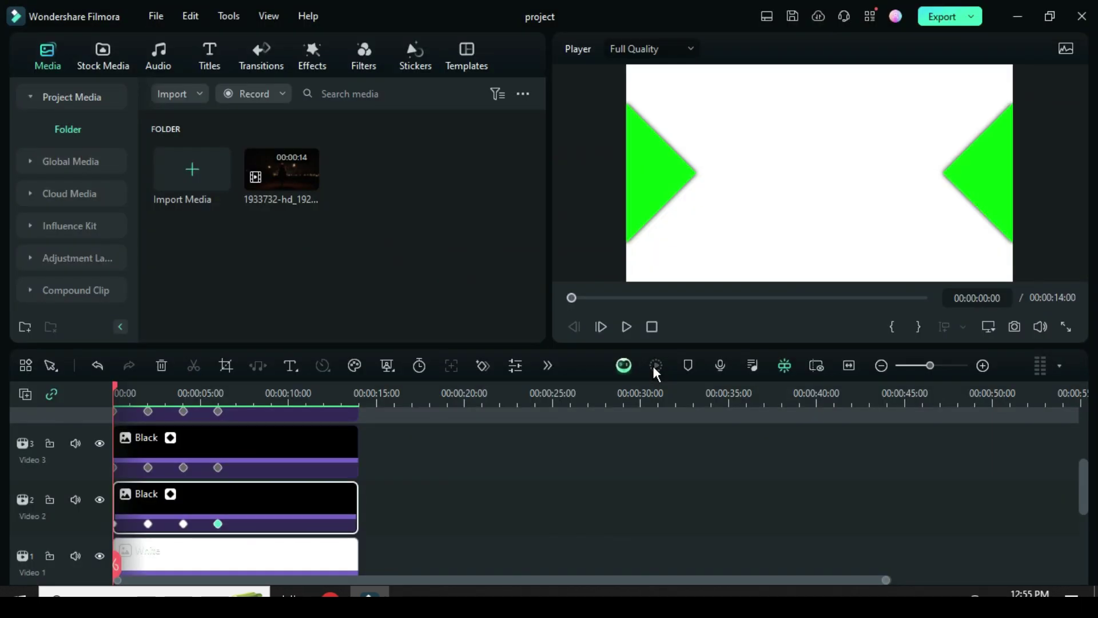
pyautogui.click(628, 326)
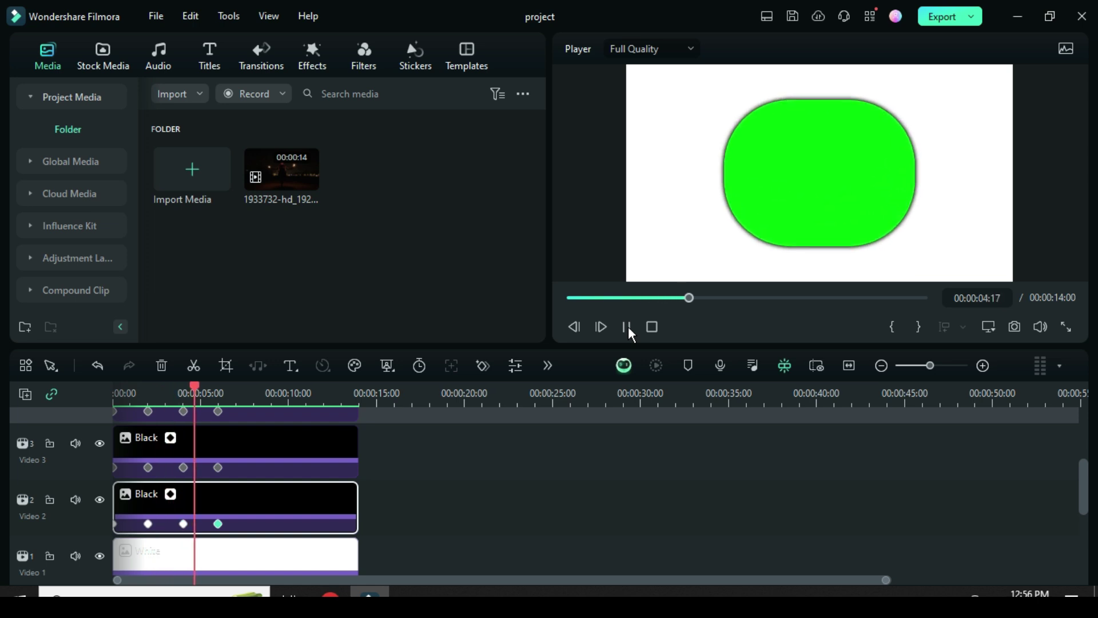
pyautogui.click(627, 327)
# Step: Combine all timeline clips into a compound clip named Compound Clip 1
pyautogui.scroll(-2, 297, 485)
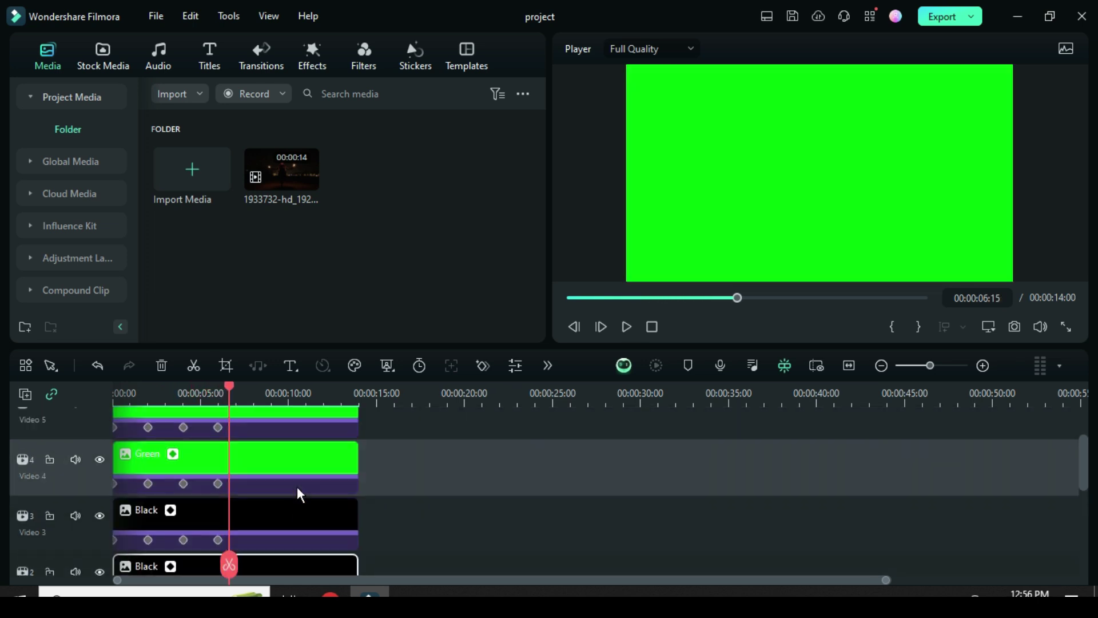
pyautogui.moveTo(434, 519); pyautogui.dragTo(234, 401)
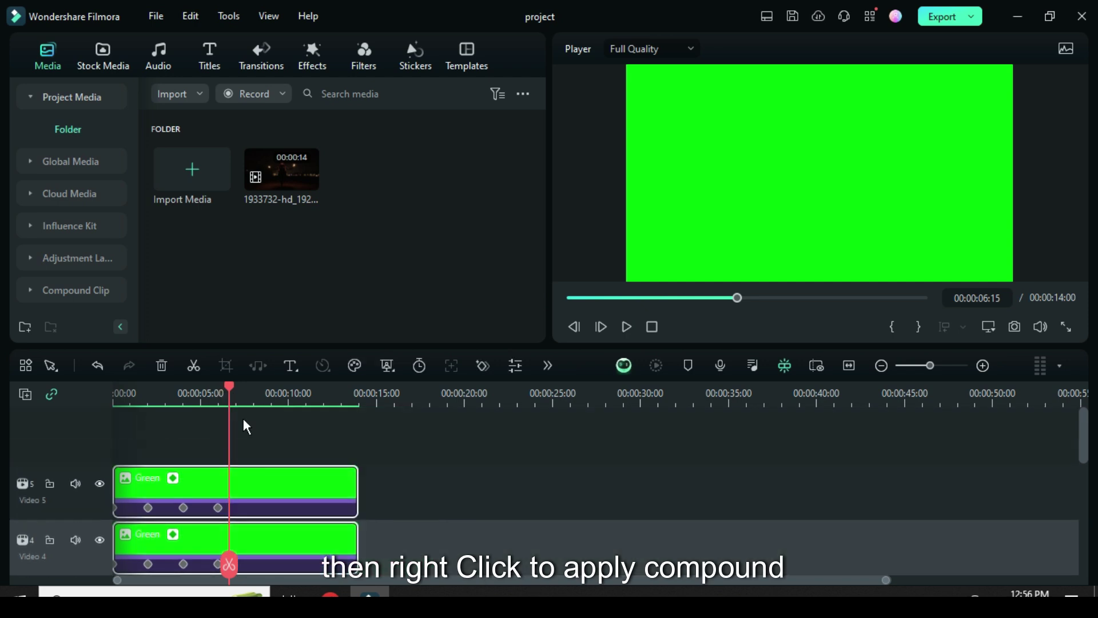
pyautogui.rightClick(279, 484)
pyautogui.click(337, 342)
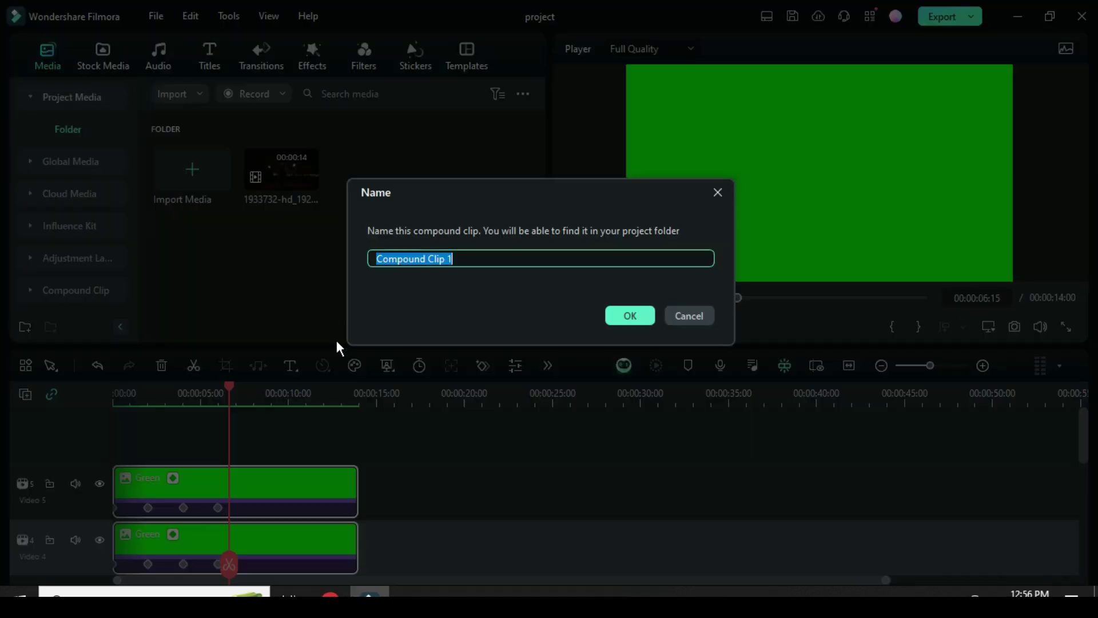
pyautogui.click(624, 315)
# Step: Delete the empty tracks and move the compound clip up to Video 2, starting at the beginning of the timeline
pyautogui.scroll(-1, 230, 479)
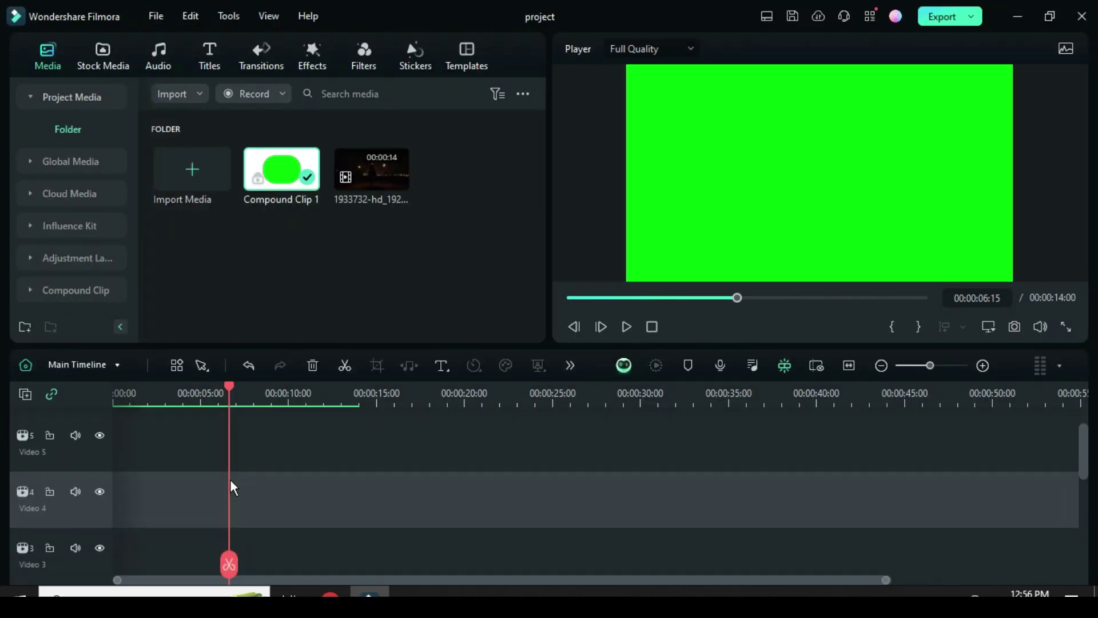
pyautogui.click(571, 299)
pyautogui.click(25, 394)
pyautogui.click(73, 489)
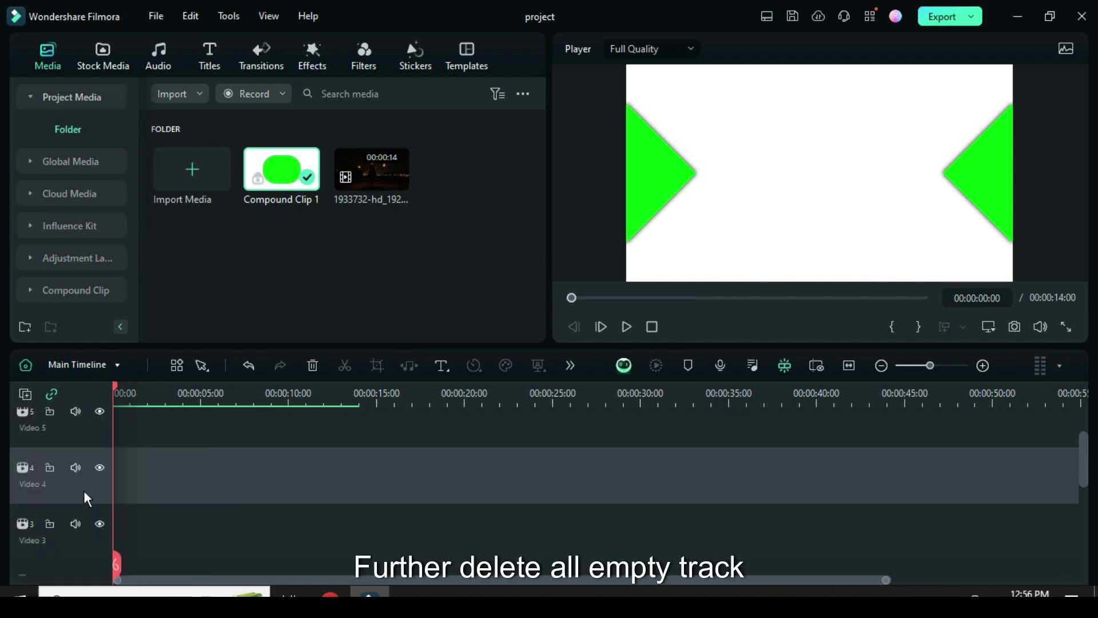
pyautogui.scroll(1, 188, 482)
pyautogui.moveTo(203, 491); pyautogui.dragTo(201, 447)
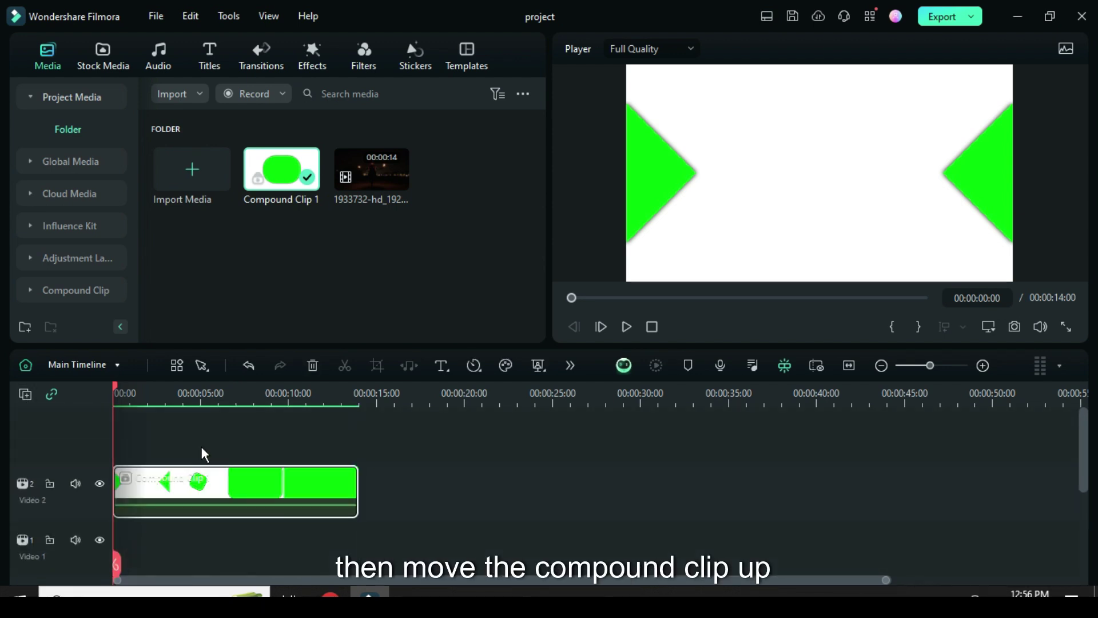
# Step: Enable Chroma Key on the compound clip to remove the green, set its offset to 35 and accept
pyautogui.doubleClick(234, 483)
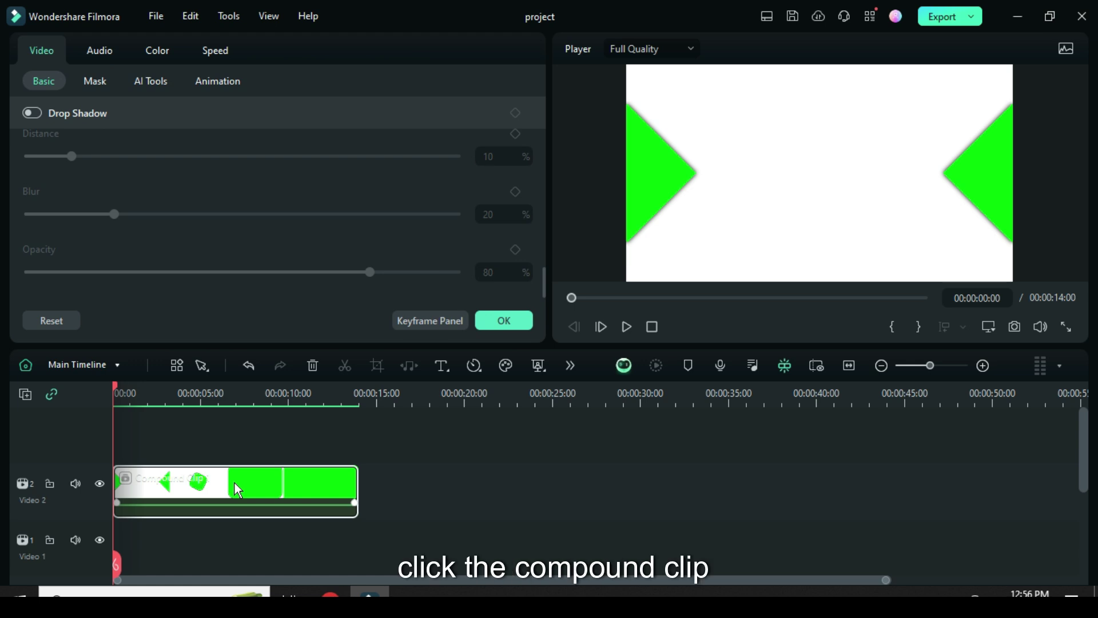
pyautogui.click(156, 81)
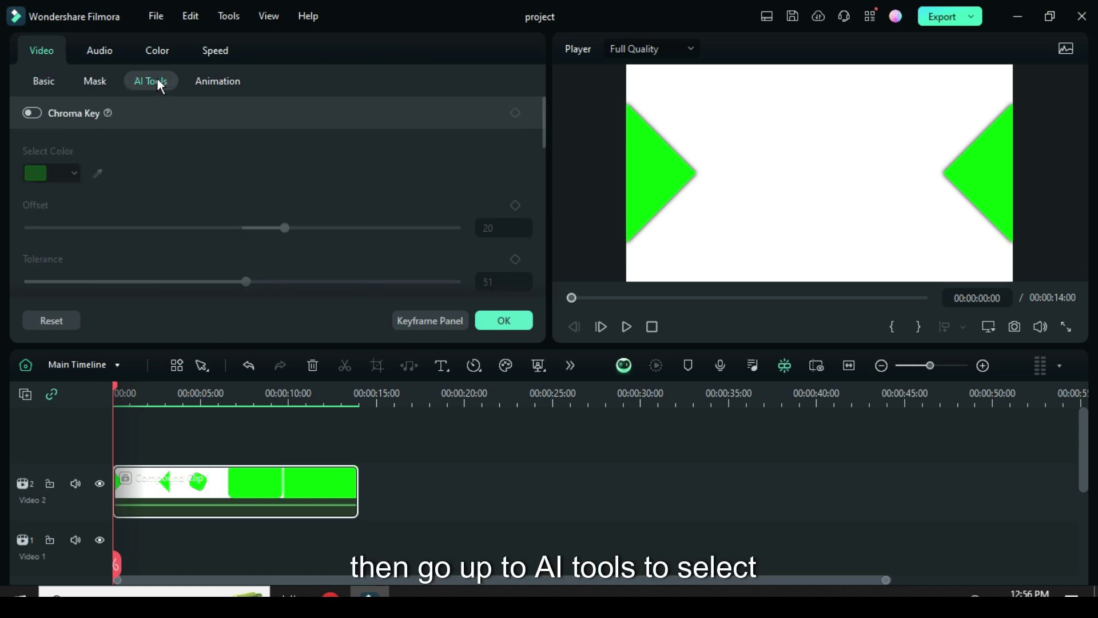
pyautogui.click(32, 113)
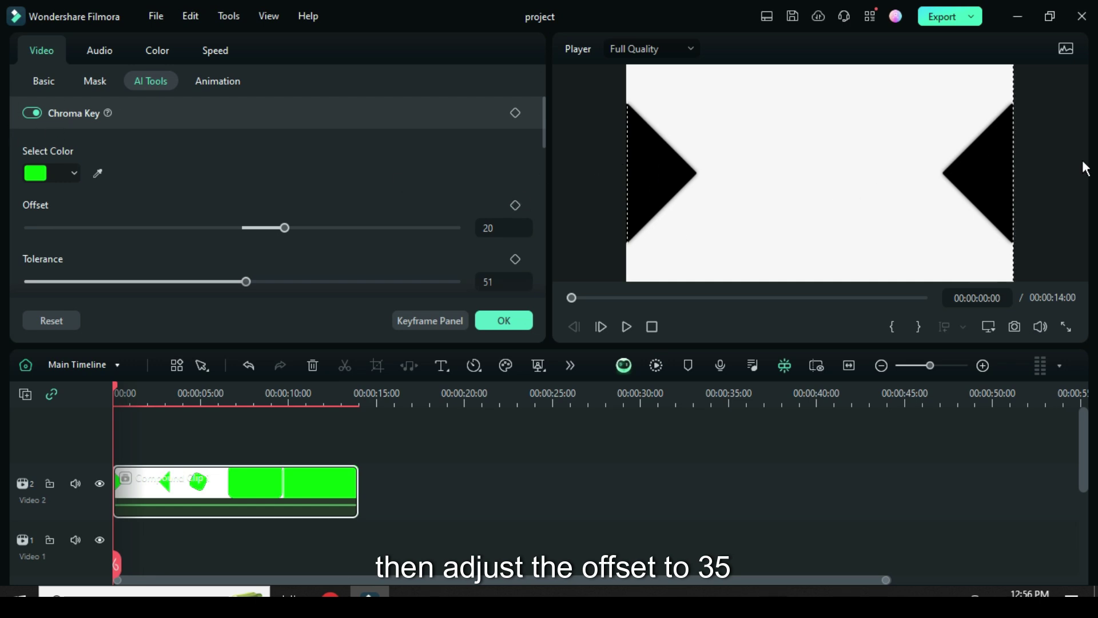
pyautogui.click(504, 228)
pyautogui.write('35')
pyautogui.click(437, 203)
pyautogui.click(494, 320)
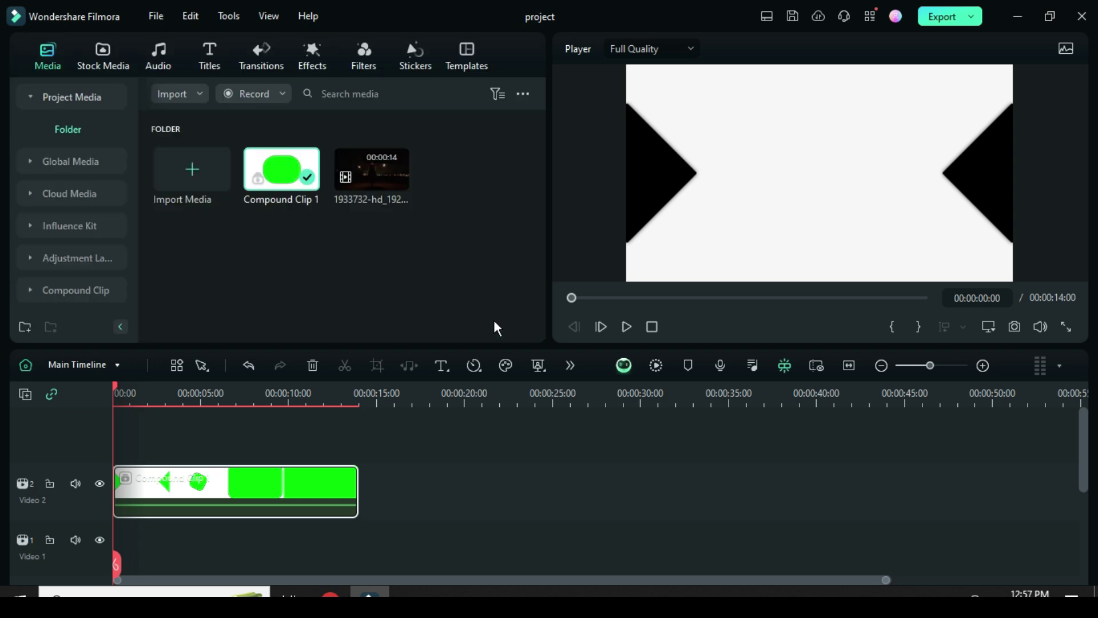
# Step: Place the imported 1933732-hd video on Video 1 at the start and trim its end to match the compound clip
pyautogui.moveTo(366, 172); pyautogui.dragTo(122, 547)
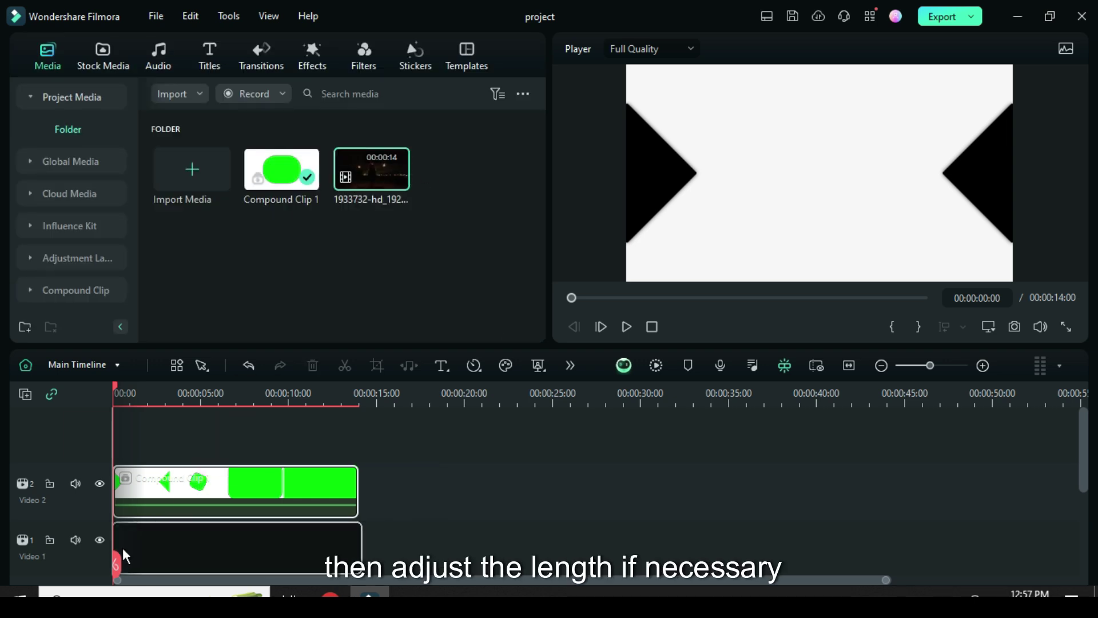
pyautogui.moveTo(359, 520); pyautogui.dragTo(356, 520)
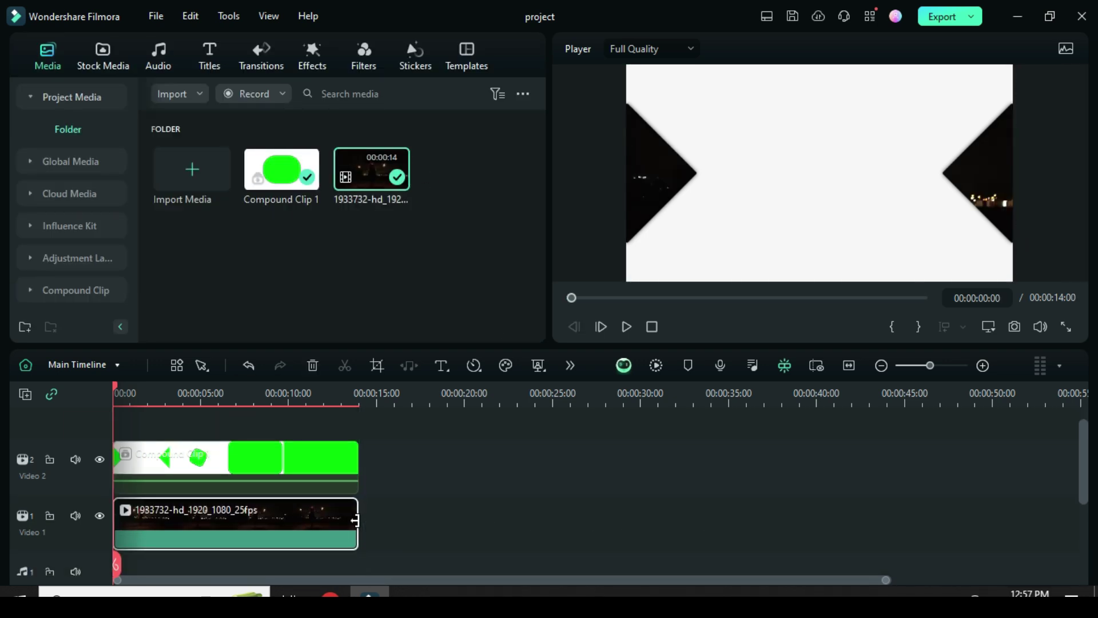
# Step: Set the compound clip's compositing opacity to 50%
pyautogui.click(176, 475)
pyautogui.click(201, 465)
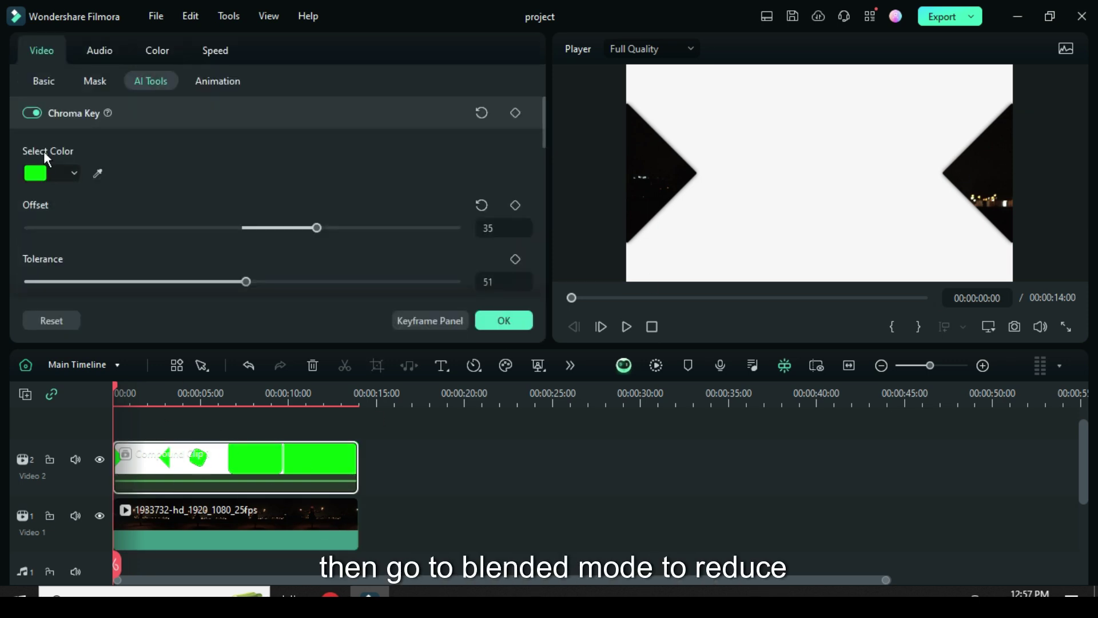
pyautogui.click(44, 81)
pyautogui.moveTo(541, 283); pyautogui.dragTo(542, 155)
pyautogui.click(503, 255)
pyautogui.write('5')
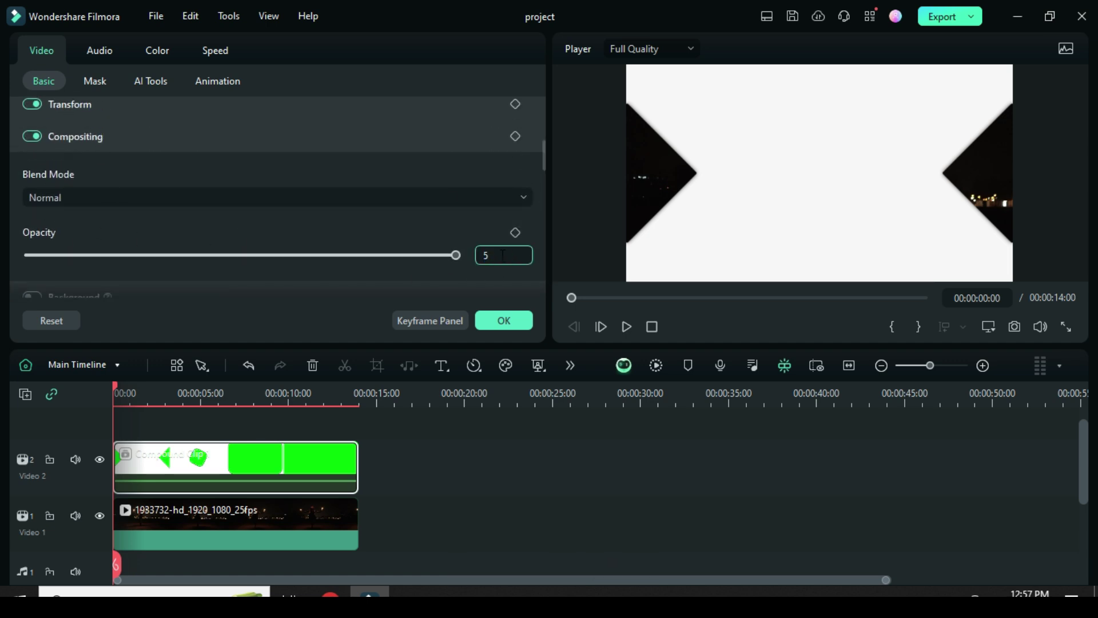
pyautogui.write('0')
pyautogui.press('Return')
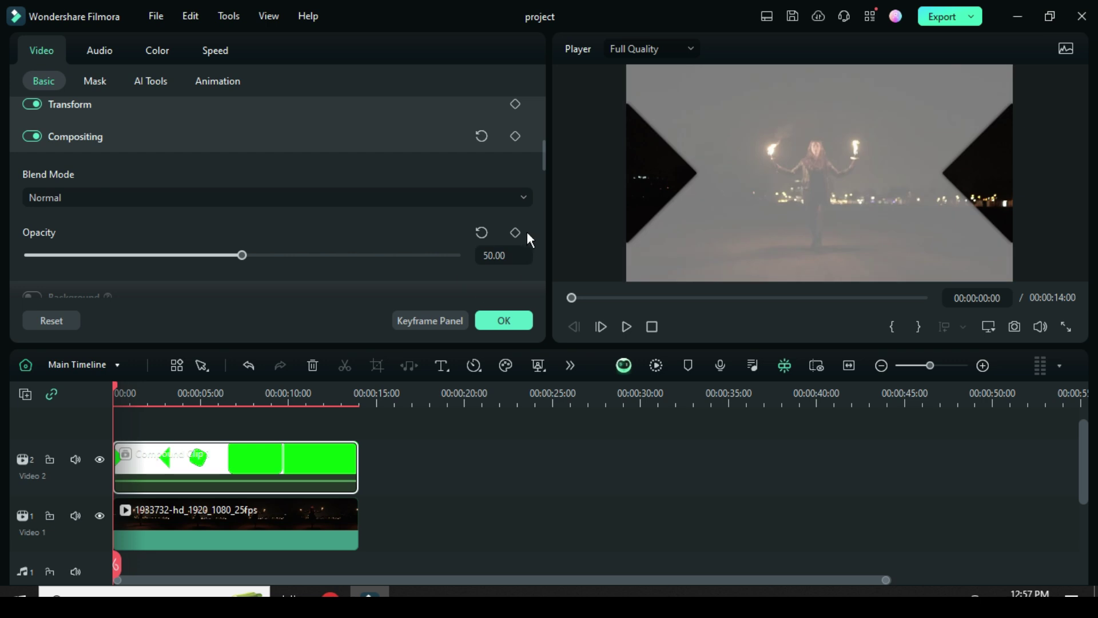
# Step: Add a Tiled drop shadow to the compound clip in black with 100% opacity and accept the settings
pyautogui.moveTo(544, 162); pyautogui.dragTo(547, 225)
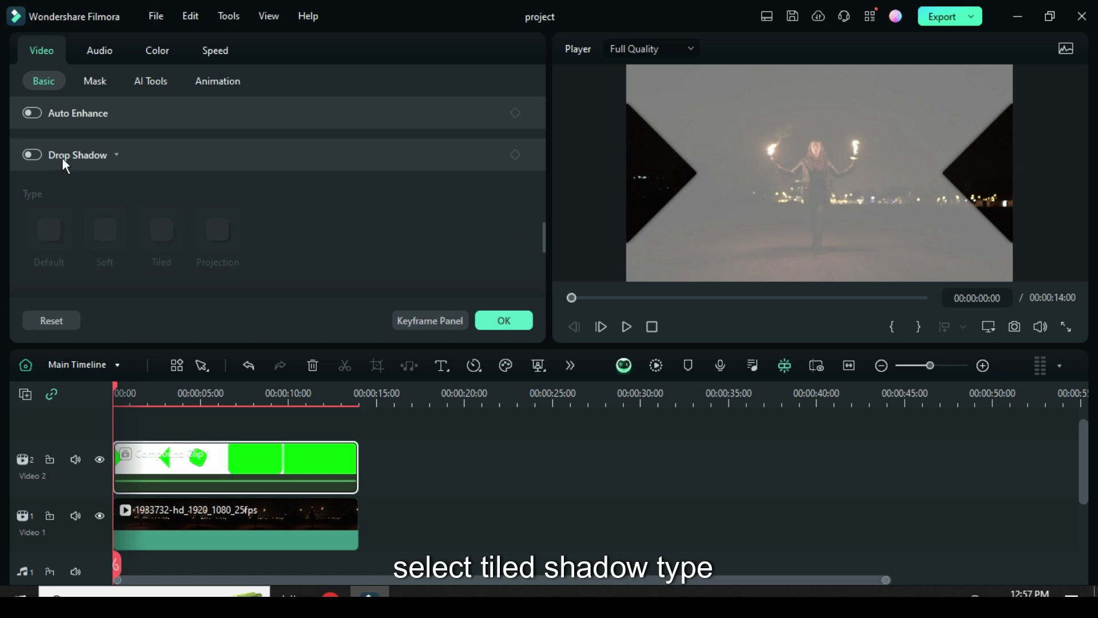
pyautogui.click(32, 154)
pyautogui.click(162, 227)
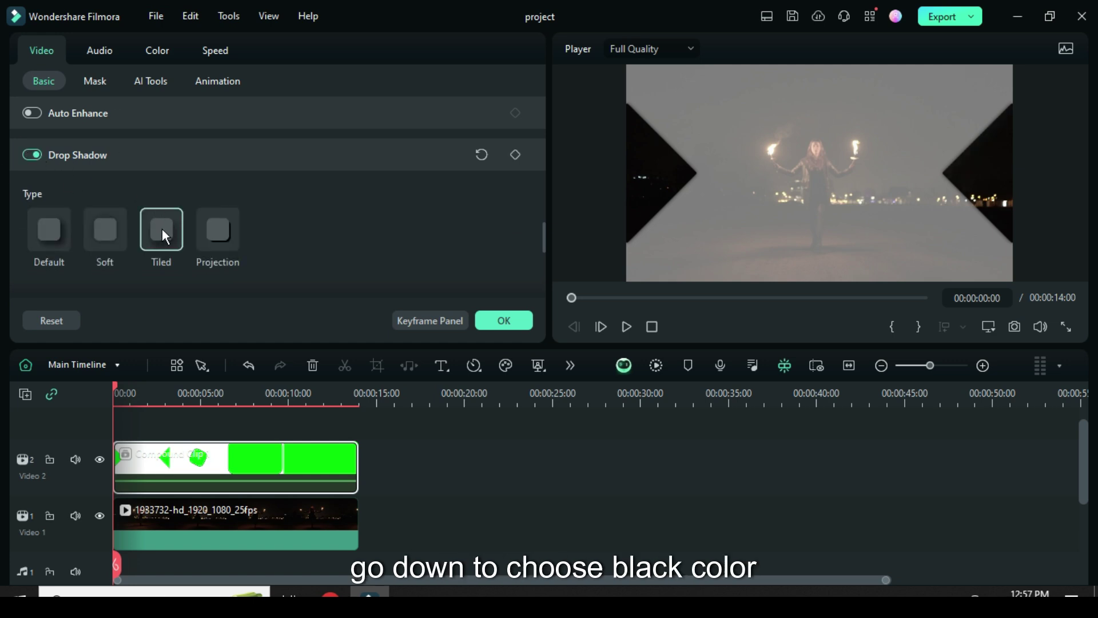
pyautogui.scroll(-3, 163, 229)
pyautogui.click(71, 246)
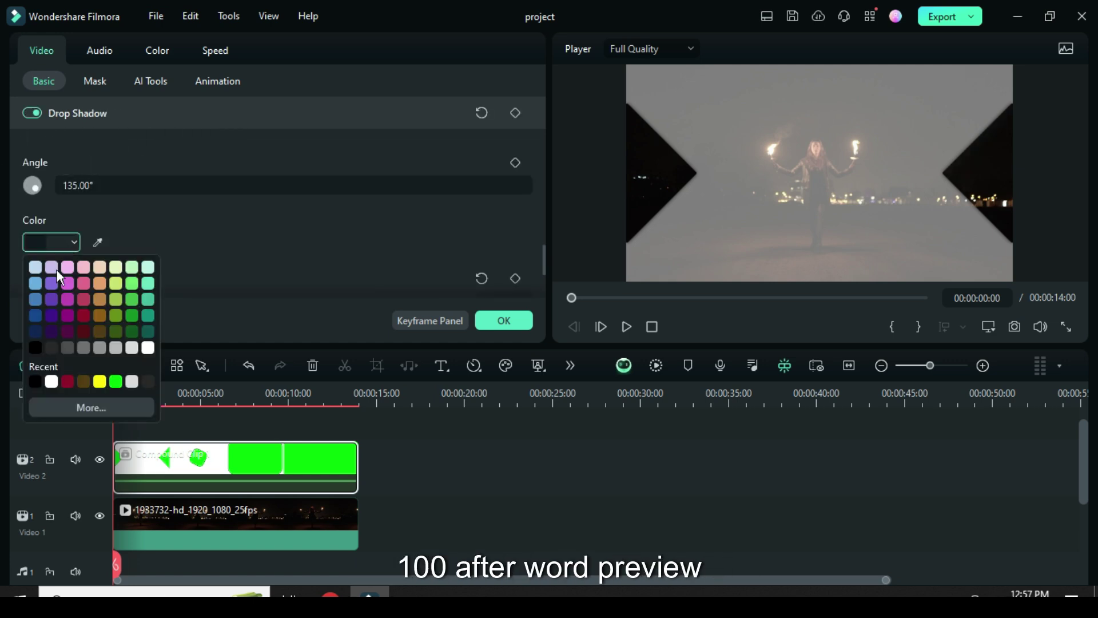
pyautogui.click(36, 347)
pyautogui.scroll(-3, 201, 226)
pyautogui.moveTo(290, 272); pyautogui.dragTo(456, 272)
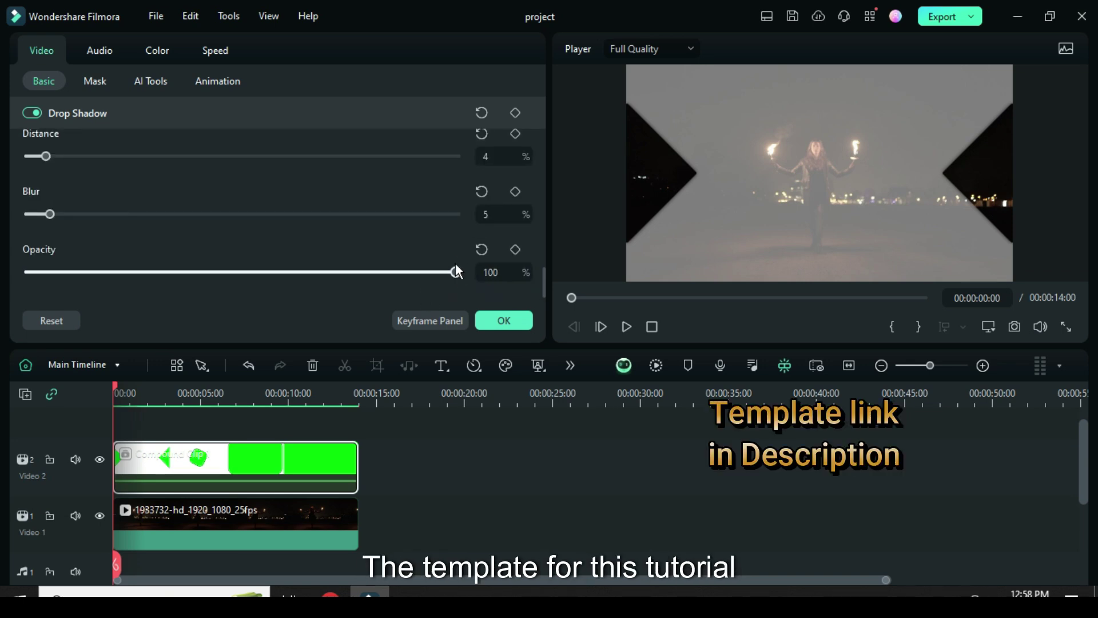
pyautogui.click(504, 319)
# Step: Render the timeline preview and play the finished transition over the video
pyautogui.click(657, 366)
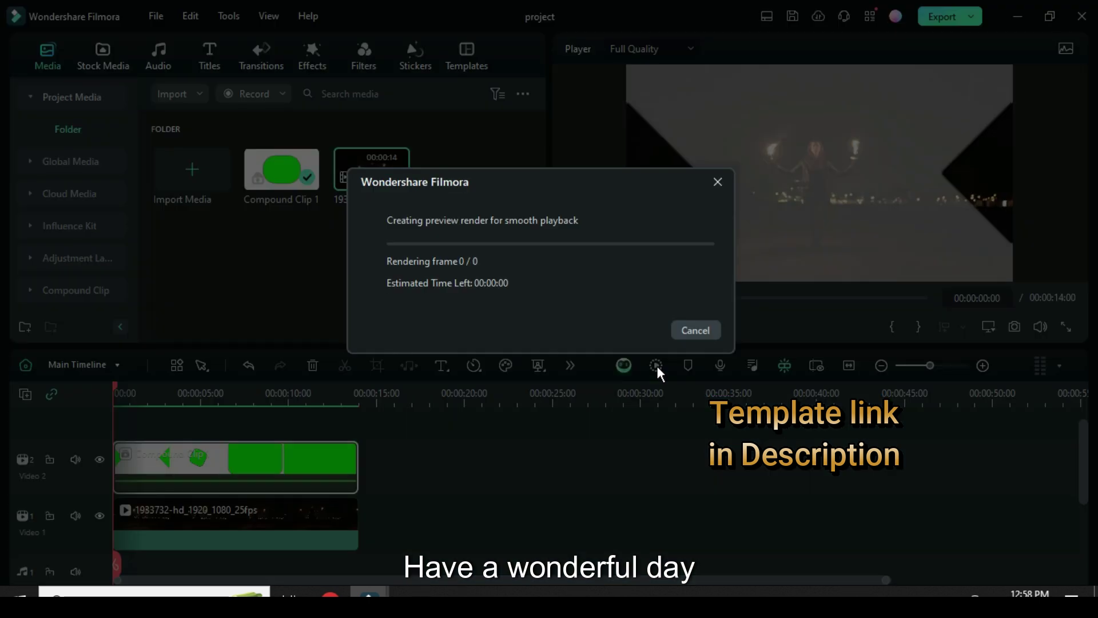
pyautogui.click(622, 325)
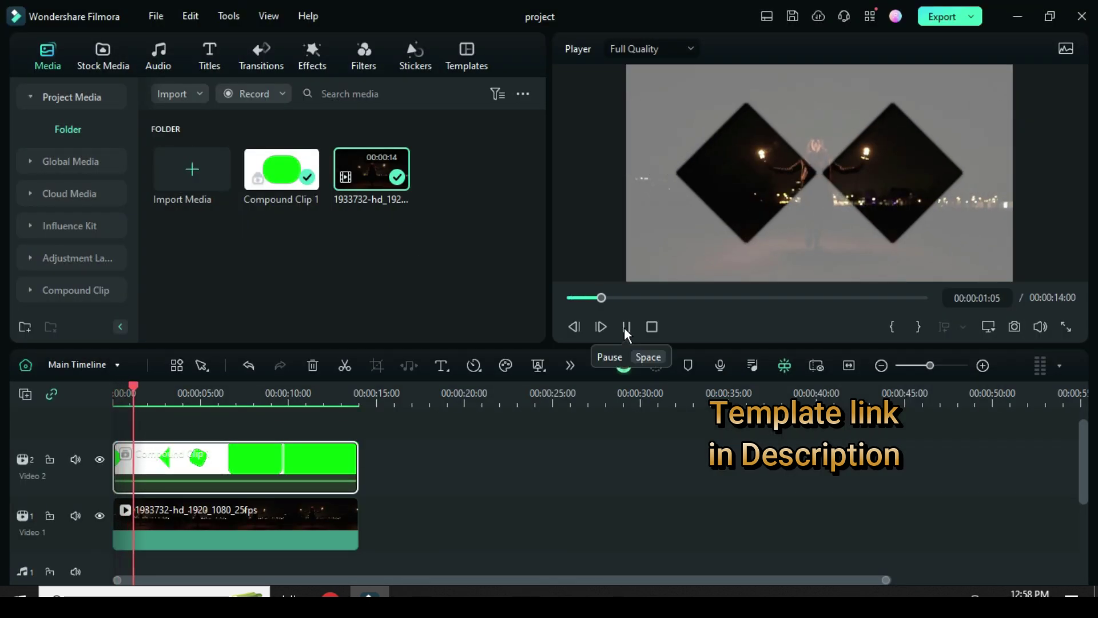